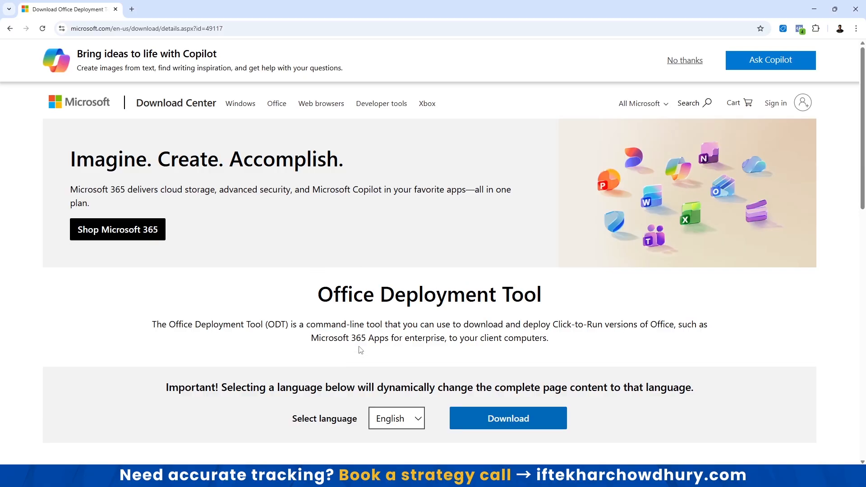
Search Google in a new tab for "office deployment tool", open Microsoft's official download page and close the original duplicate tab.
click(131, 9)
click(85, 12)
click(137, 13)
click(105, 29)
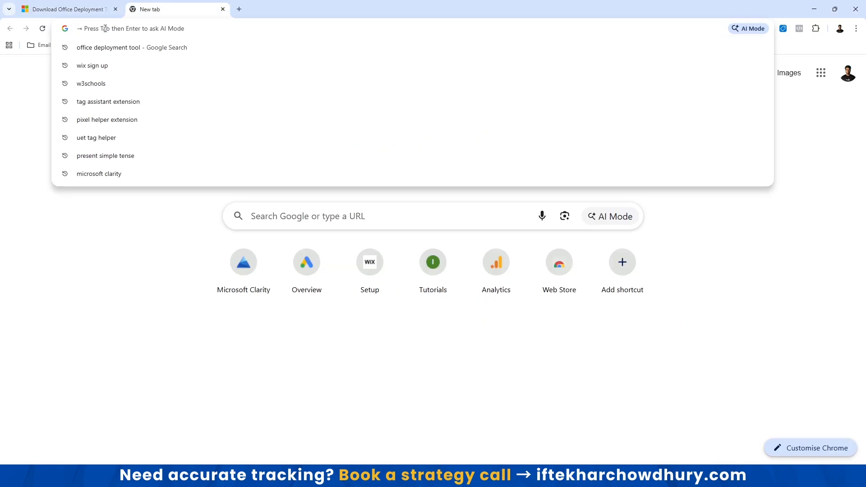
text(office)
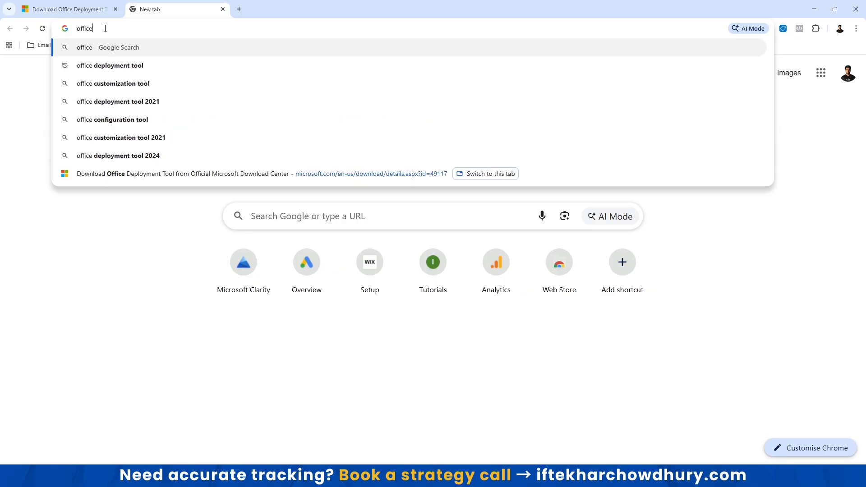
key(Down)
key(Return)
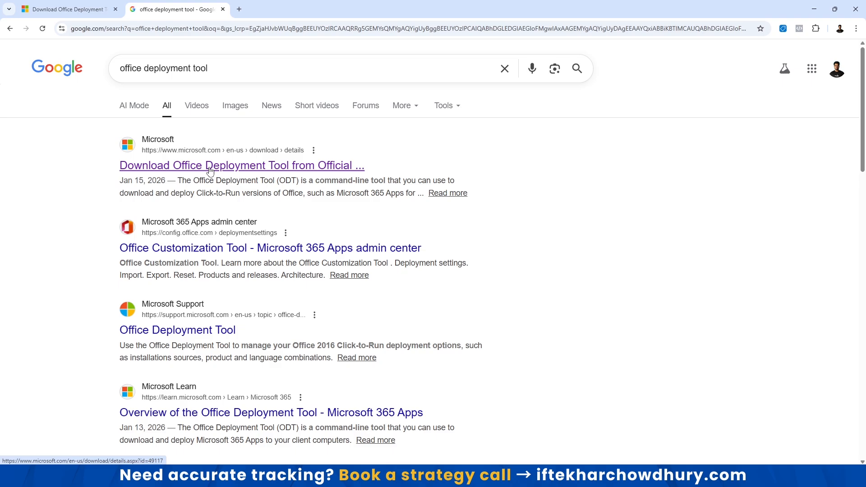
click(212, 171)
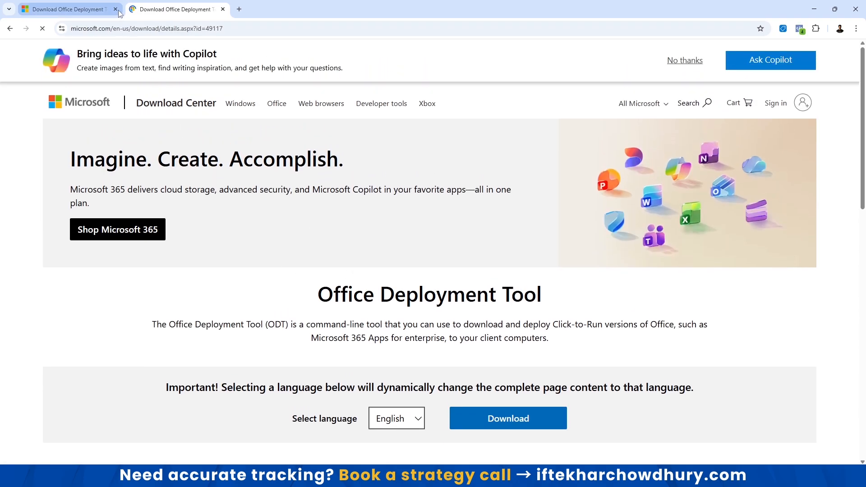
click(116, 10)
Download the English Office Deployment Tool and copy its installer file from the Downloads folder.
scroll(389, 313, down, 4)
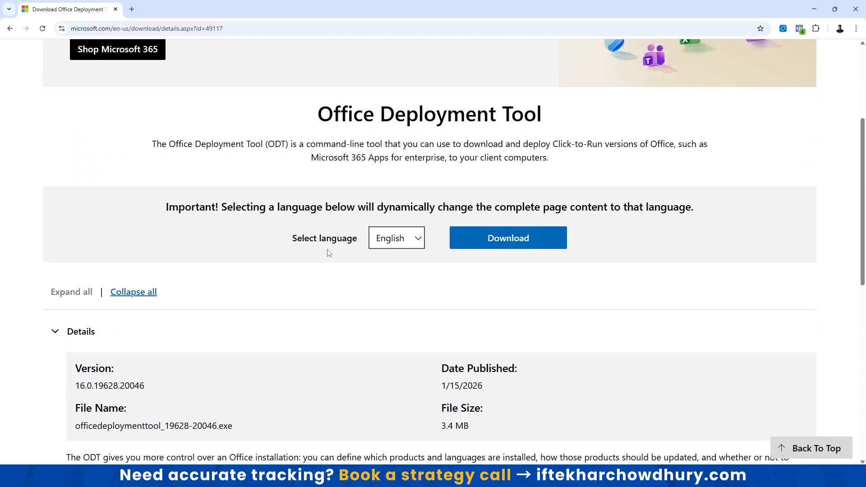
click(509, 239)
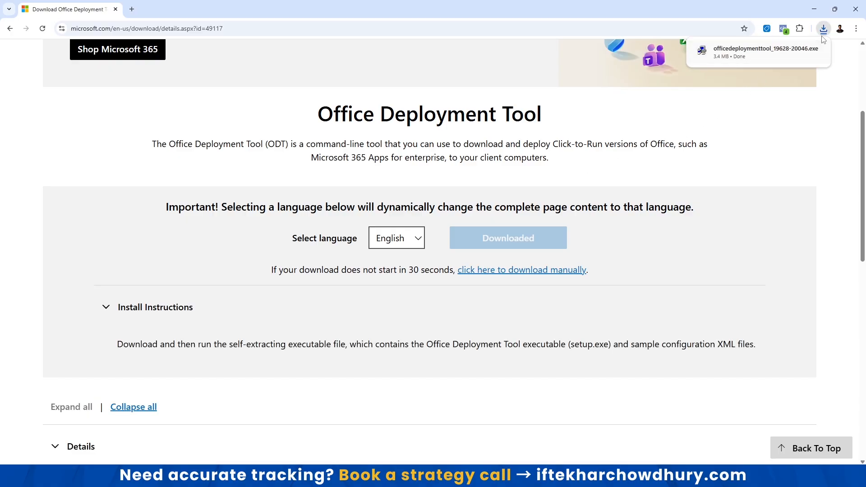
click(799, 51)
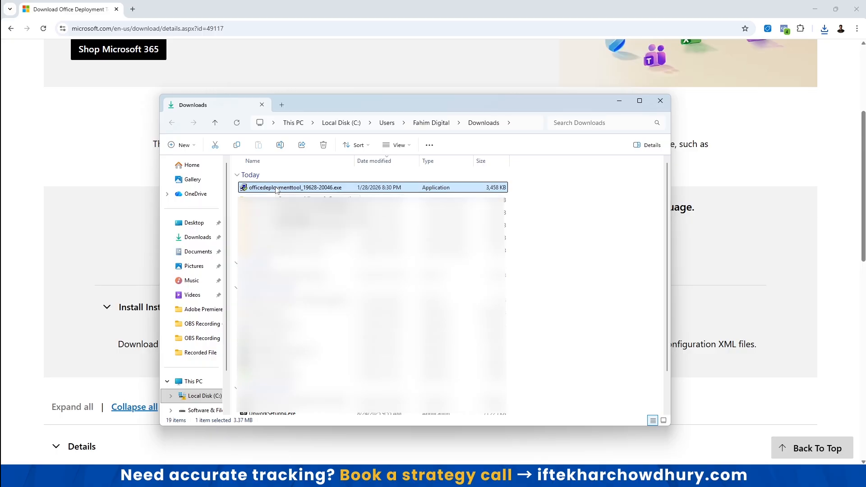
key(ctrl+c)
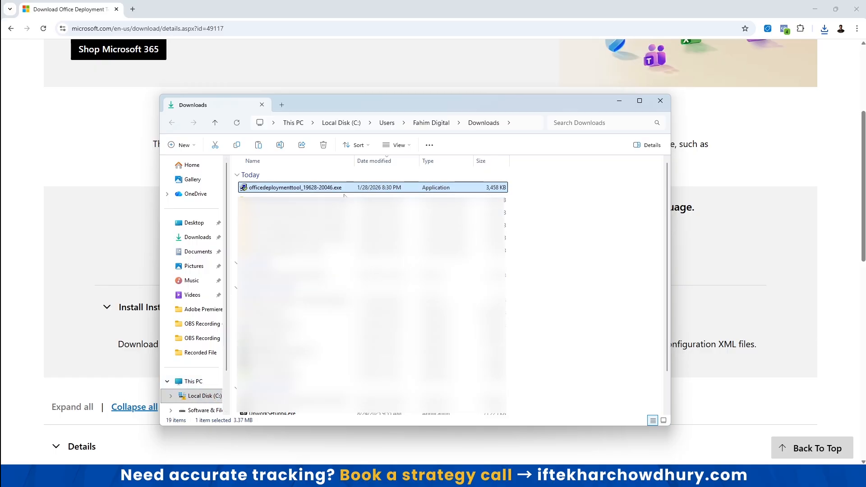
Create a folder named "Office 2024" on Local Disk (C:) and paste the copied deployment tool installer into it.
click(203, 396)
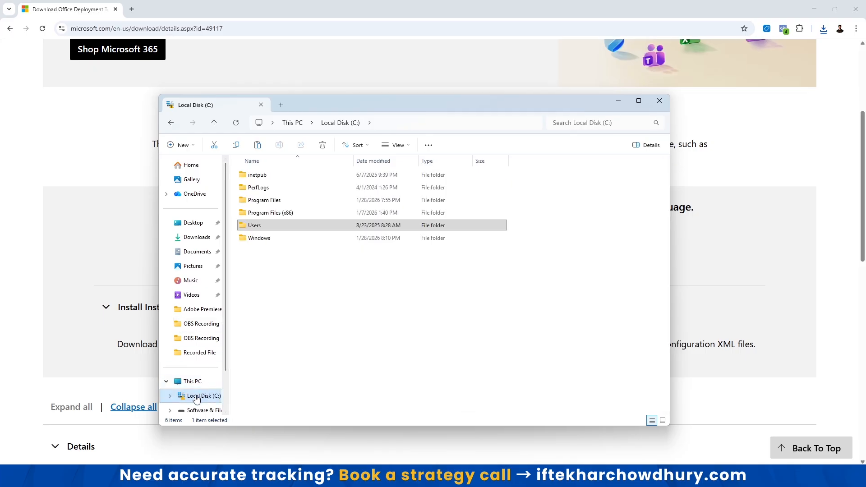
click(280, 302)
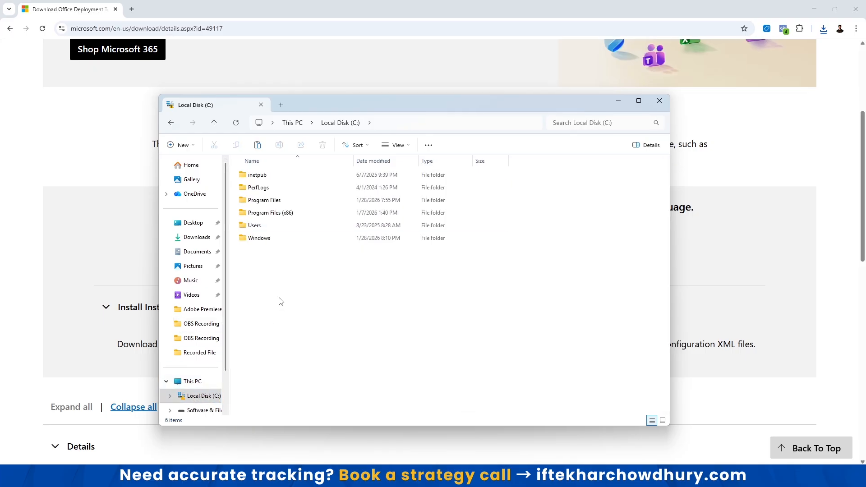
key(ctrl+shift+n)
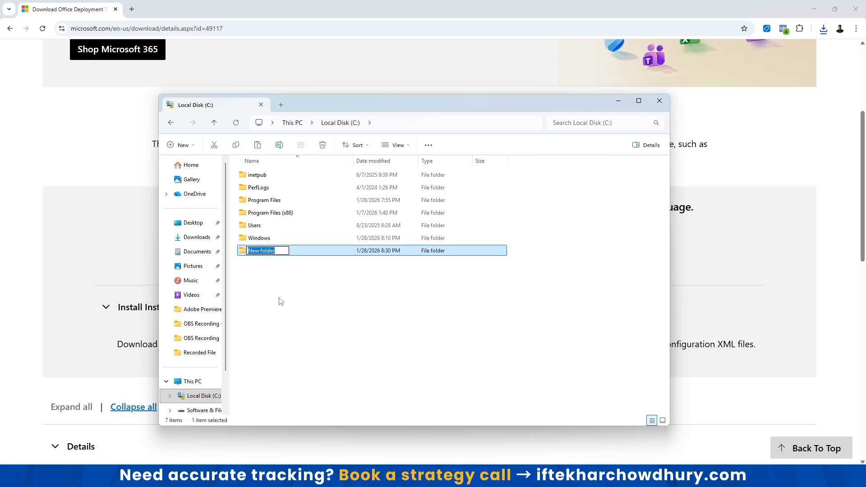
text(Office)
key(Return)
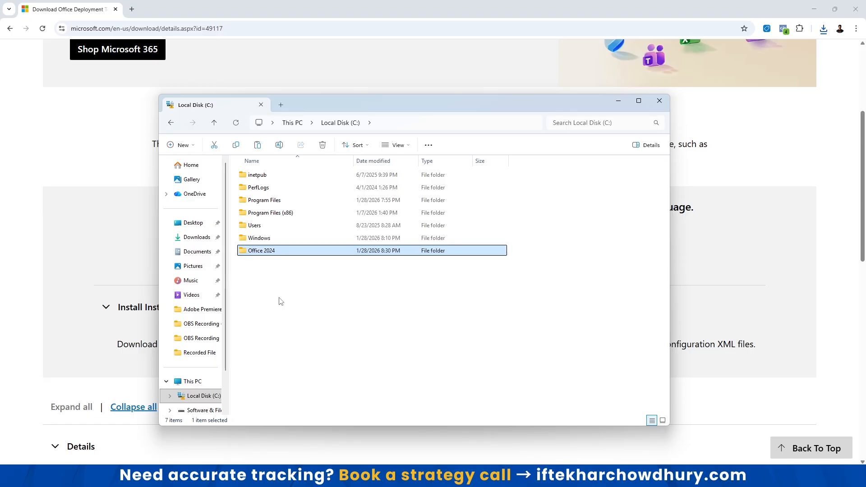
key(Return)
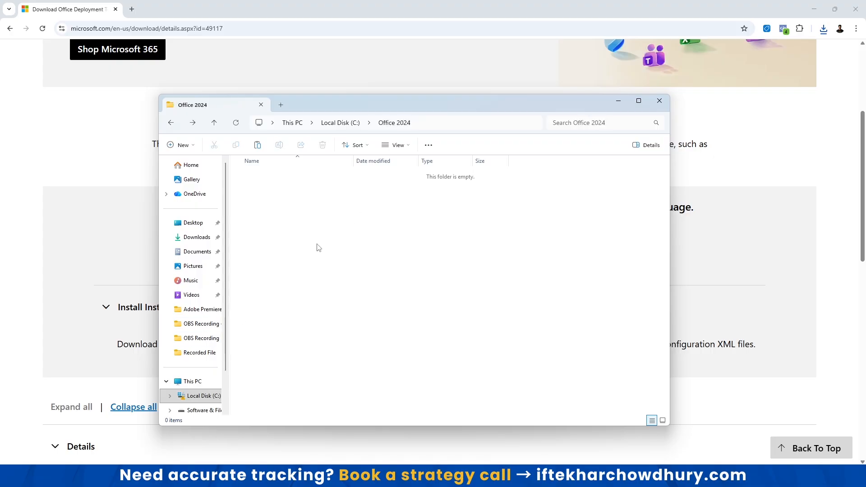
key(ctrl+v)
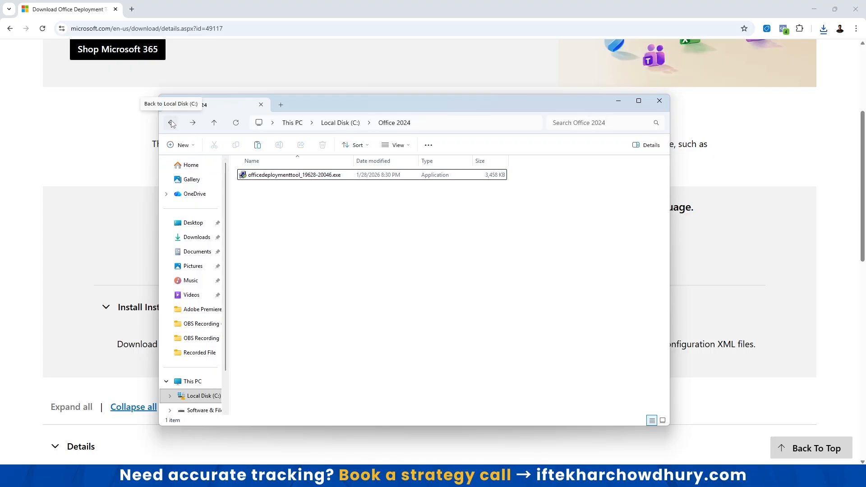
Run the deployment tool installer from the Office 2024 folder and accept the Microsoft Software License Terms.
double_click(305, 178)
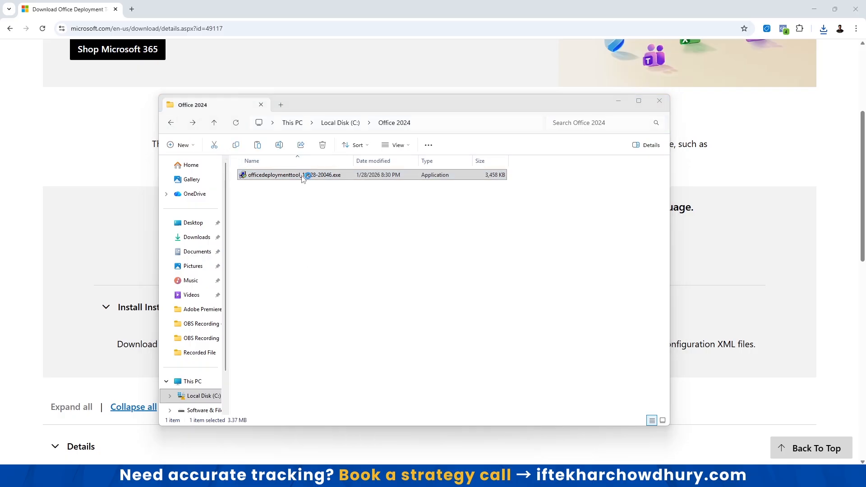
click(273, 329)
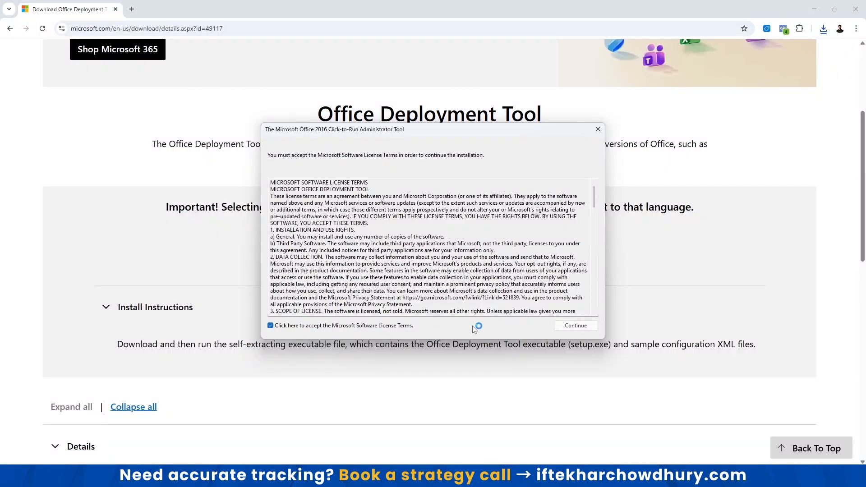
click(576, 328)
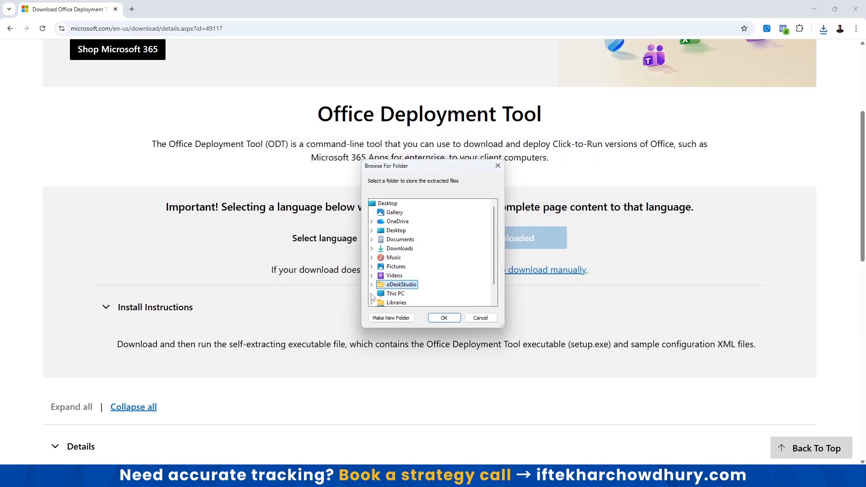
Extract the deployment tool files into the Office 2024 folder on Local Disk (C:).
click(372, 297)
double_click(402, 281)
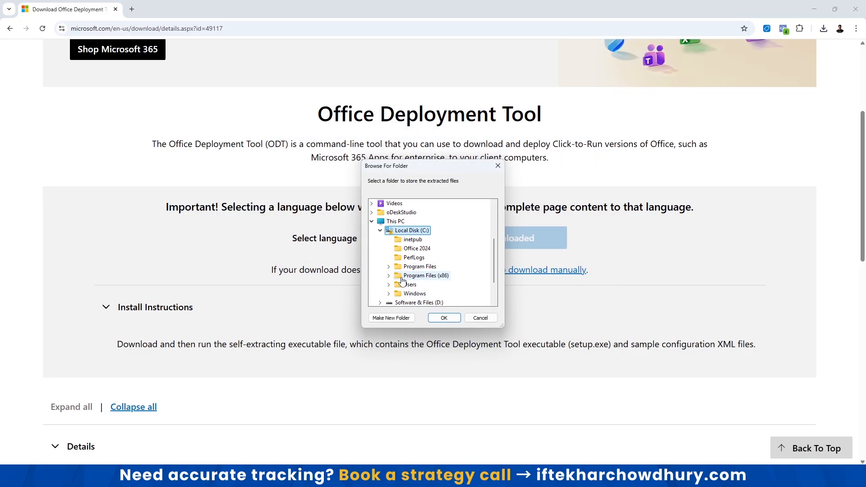
scroll(404, 285, down, 1)
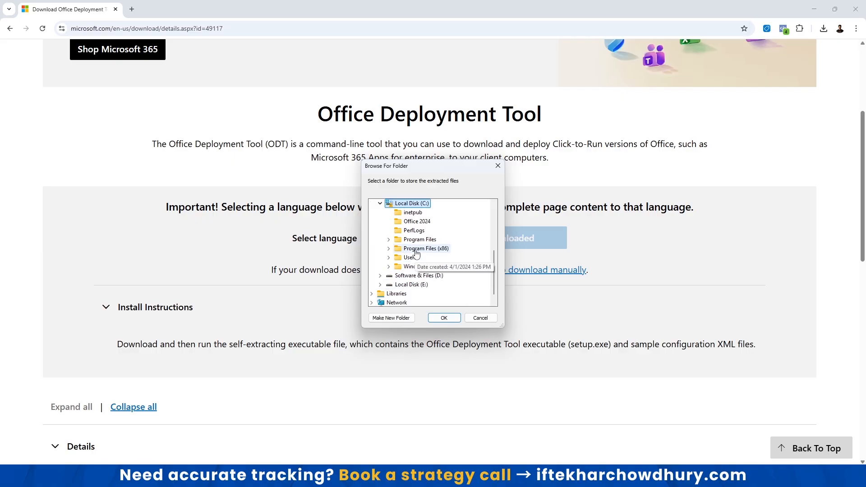
click(402, 221)
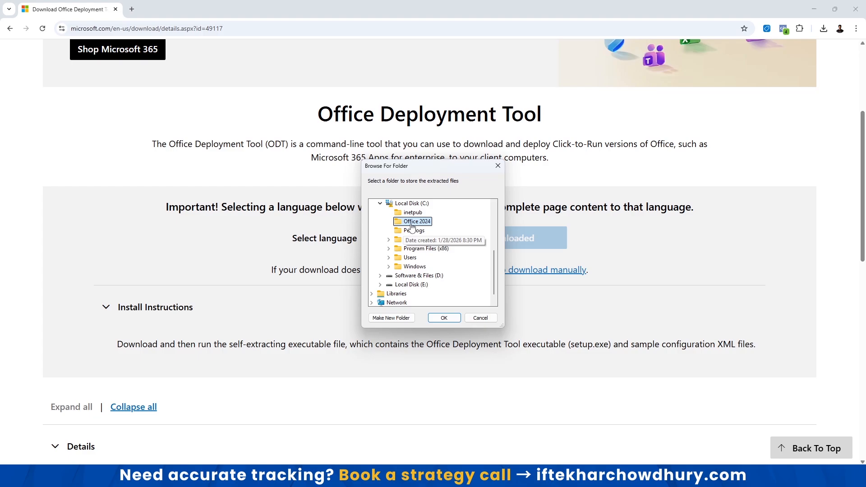
click(442, 319)
click(492, 265)
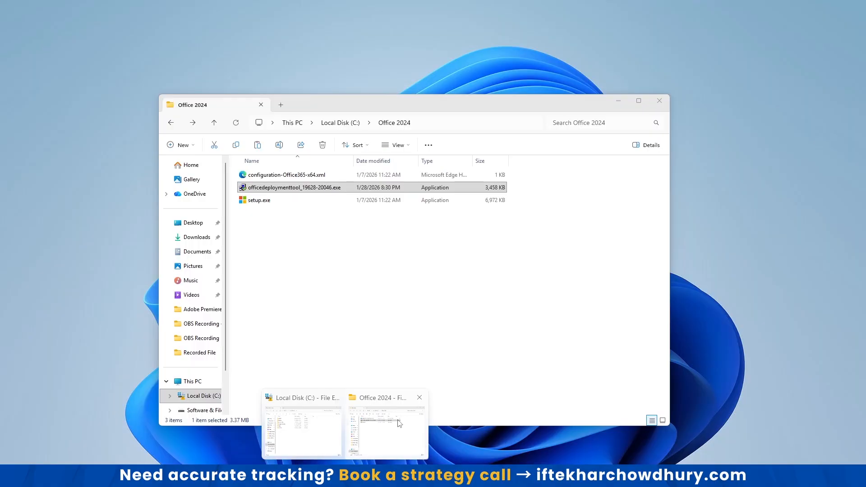
Permanently delete officedeploymenttool_19628-20046.exe from the Office 2024 folder.
click(408, 422)
click(325, 265)
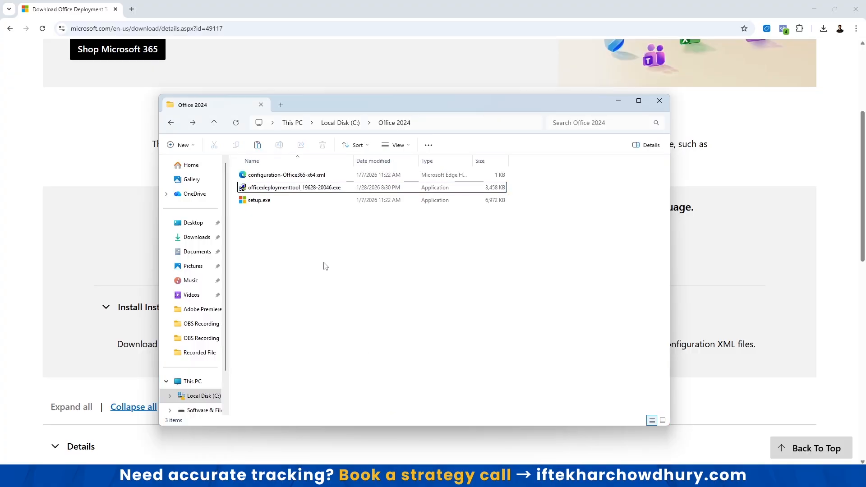
click(277, 190)
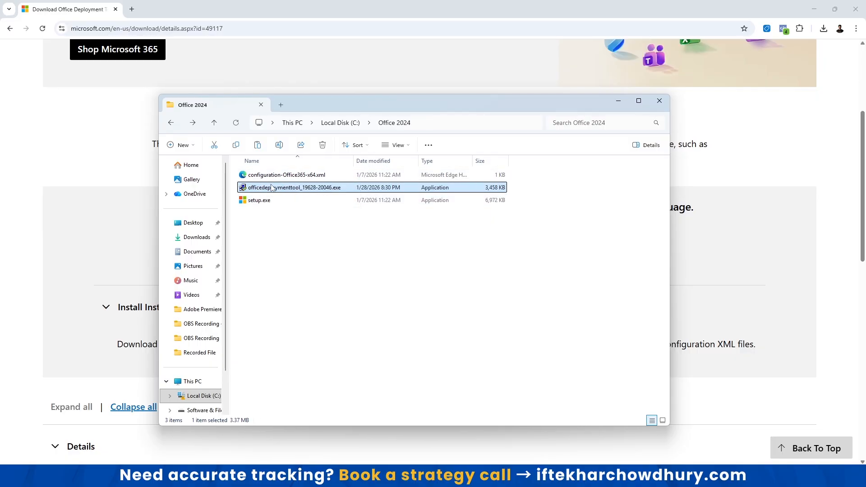
click(264, 223)
click(269, 188)
key(shift+Delete)
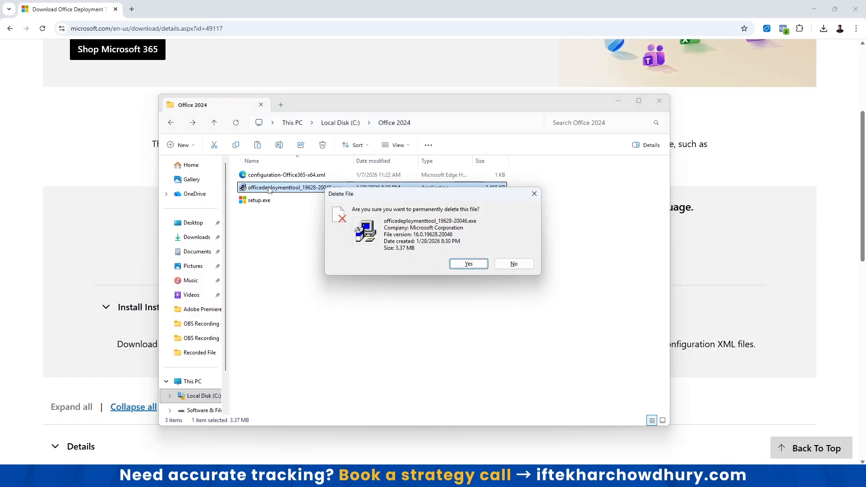
key(Return)
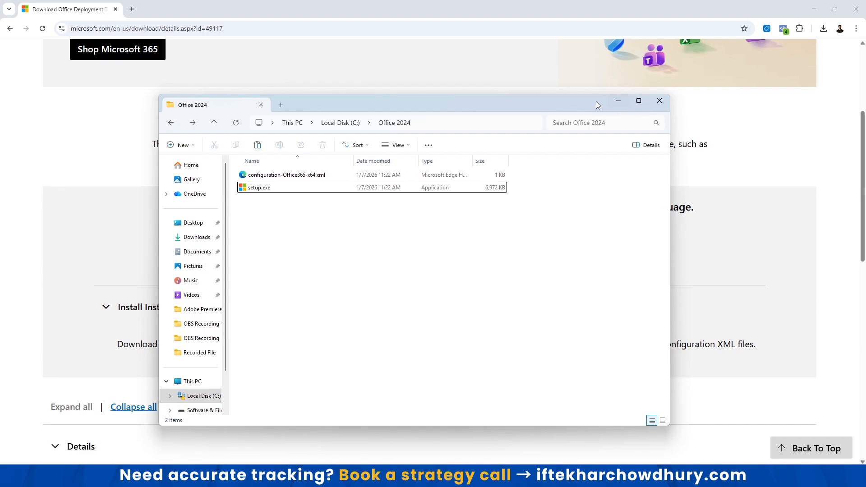
Return to the browser, search in a new tab for "office customization tool" and open the Microsoft 365 Apps admin center result.
click(619, 101)
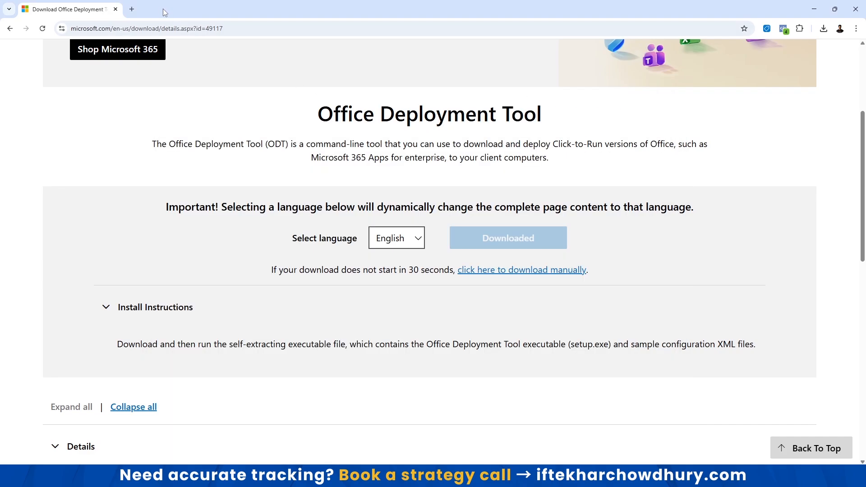
click(132, 9)
click(149, 28)
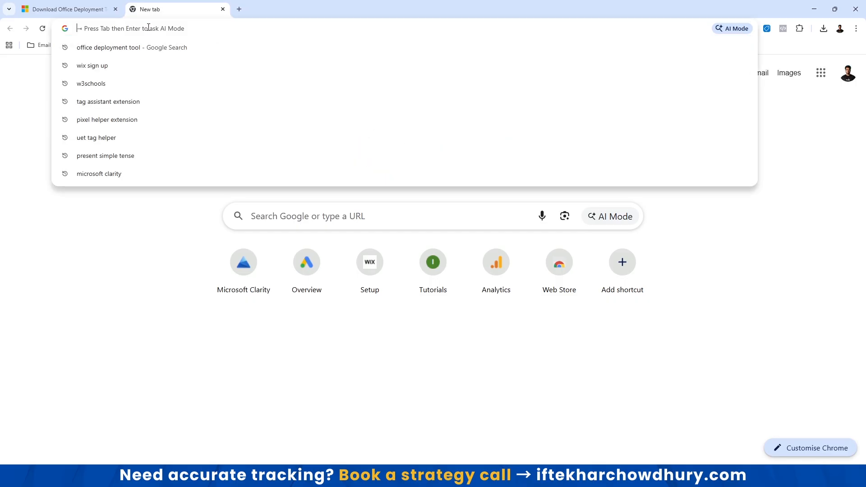
text(office)
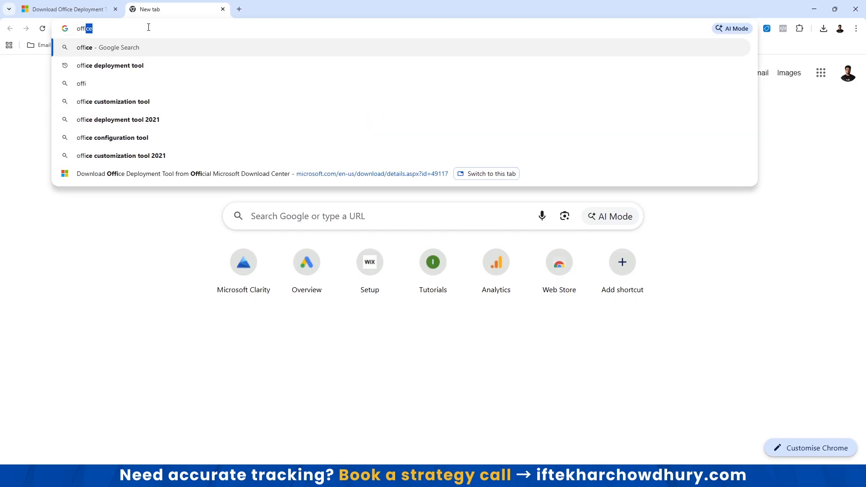
text( cus)
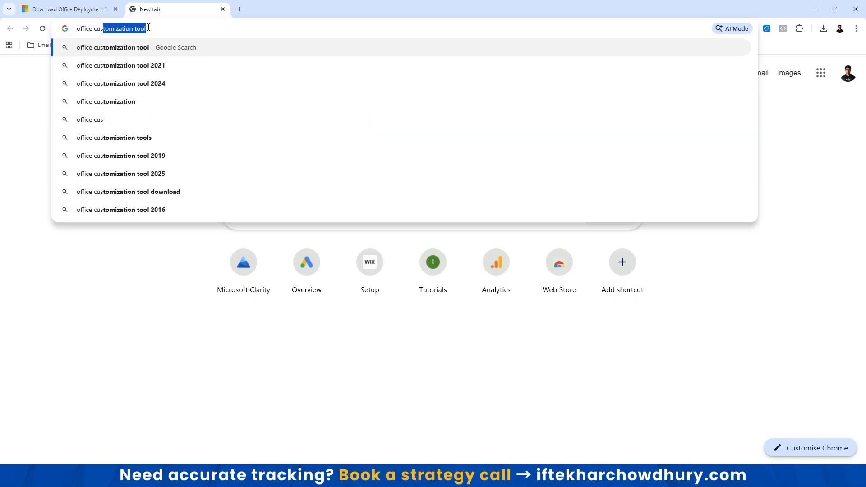
key(Right)
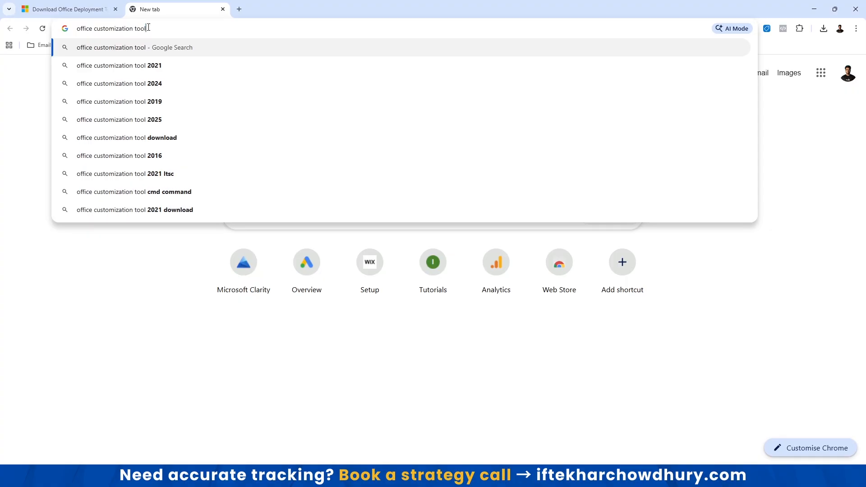
key(Return)
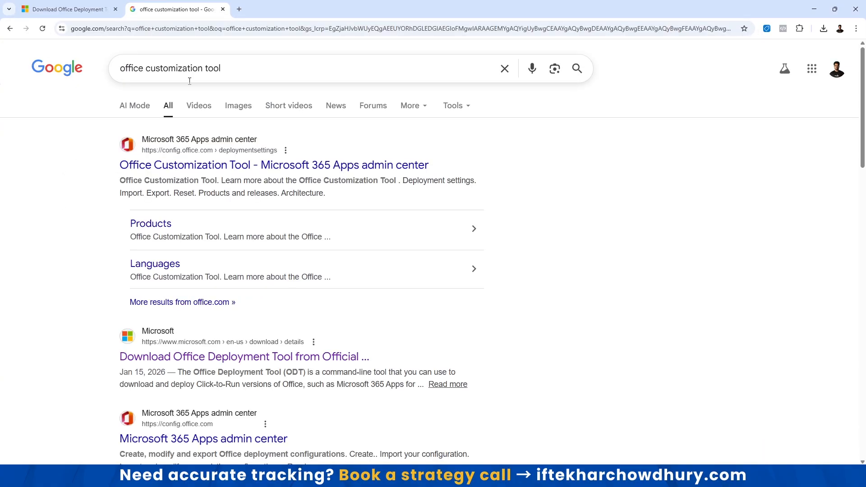
click(203, 166)
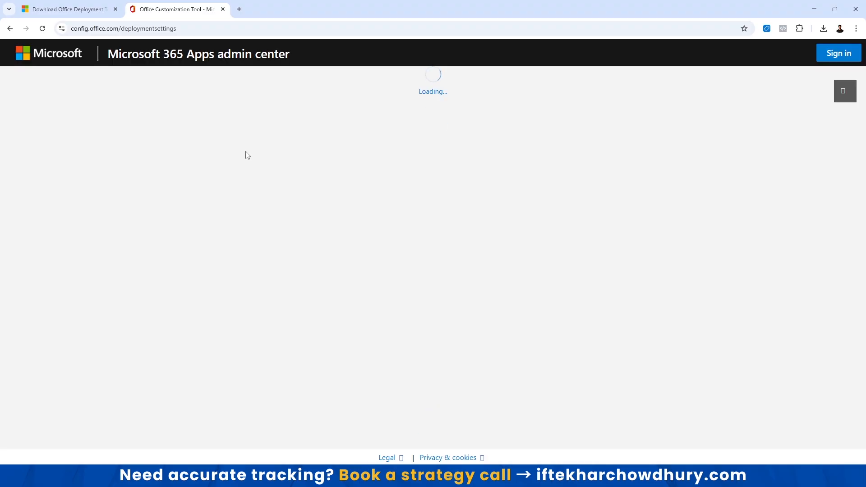
Choose Office LTSC Professional Plus 2024 - Volume License as the Office suite to deploy.
scroll(204, 208, down, 2)
scroll(204, 208, up, 2)
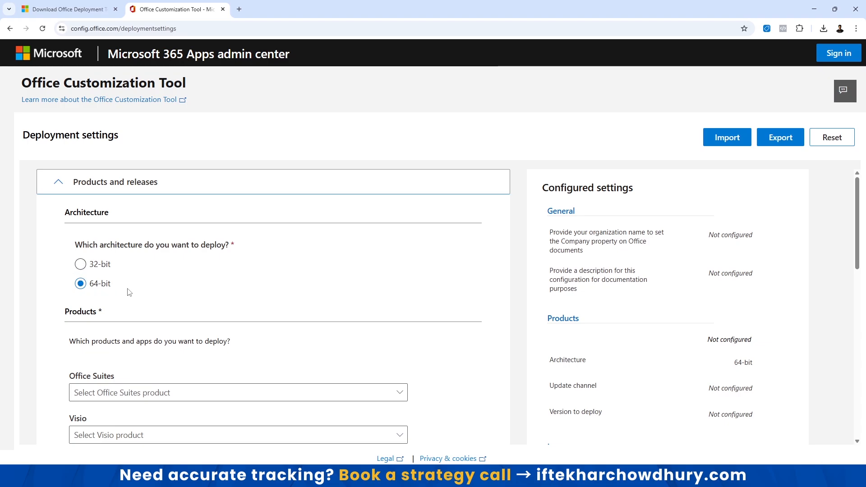
scroll(153, 296, down, 1)
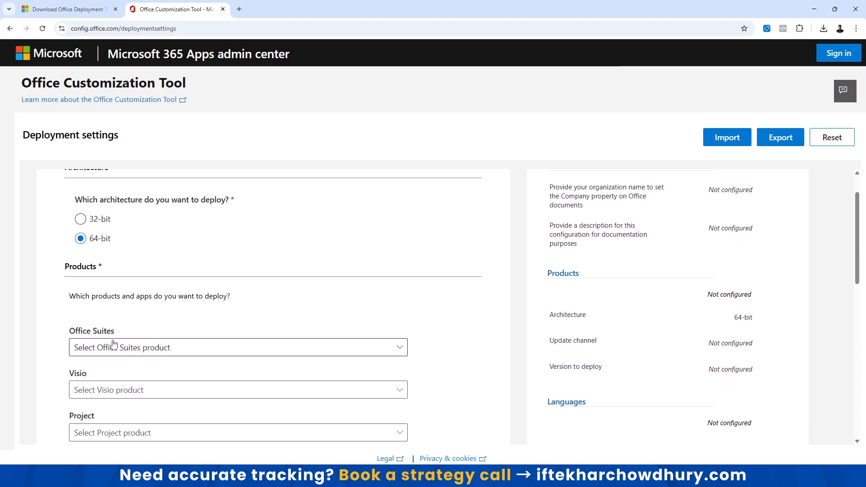
click(394, 348)
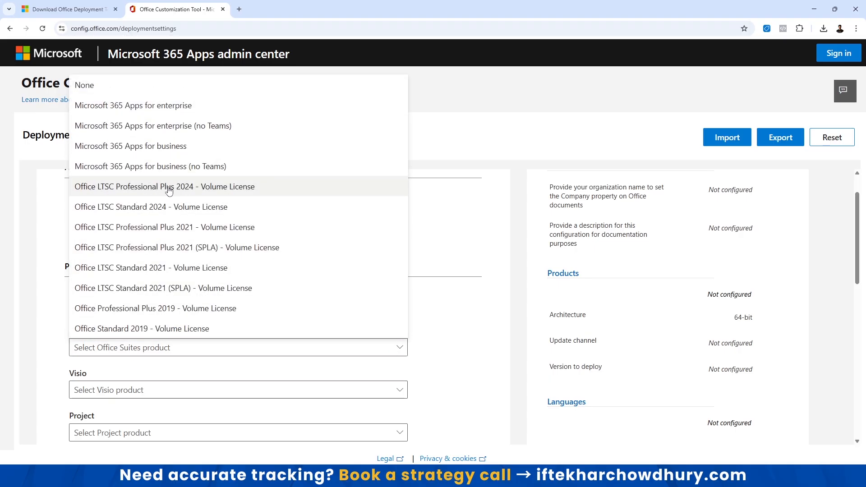
click(217, 189)
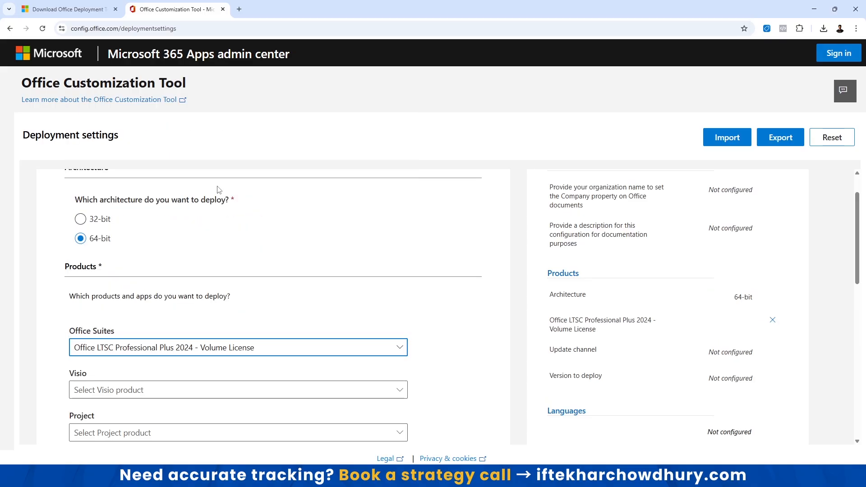
Keep the Office LTSC 2024 Perpetual Enterprise update channel and the Latest version for the deployment.
scroll(405, 289, down, 2)
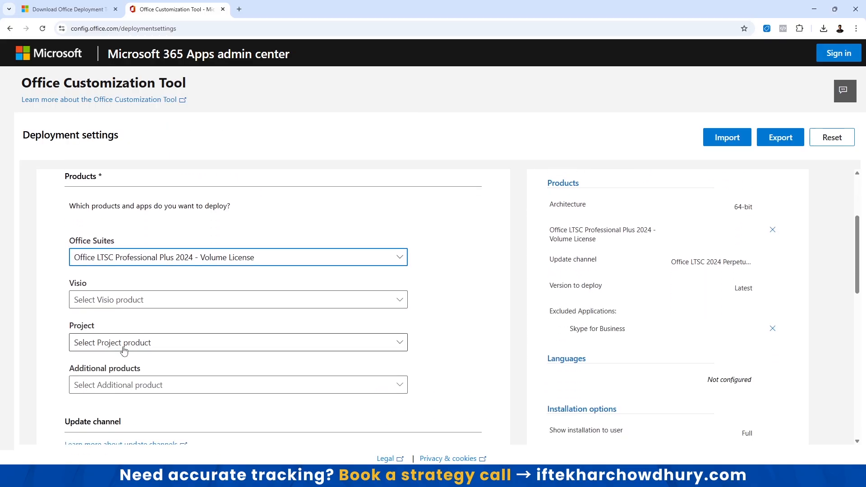
scroll(102, 363, down, 1)
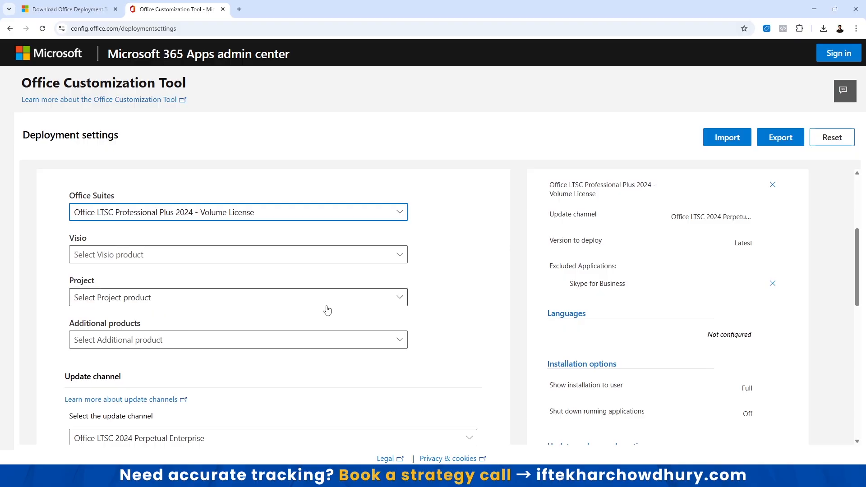
scroll(218, 326, down, 4)
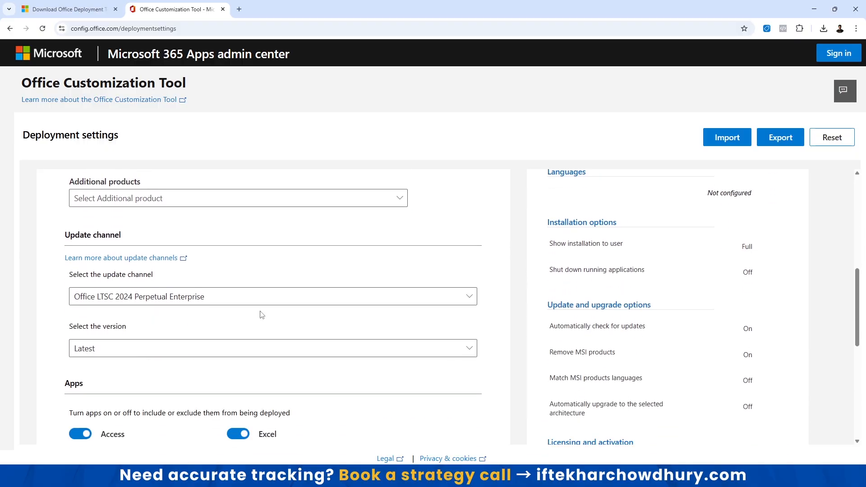
click(246, 310)
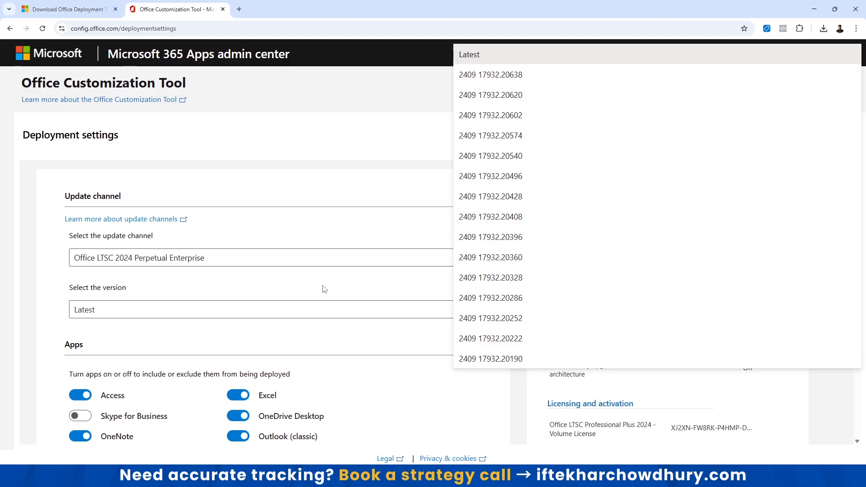
click(276, 309)
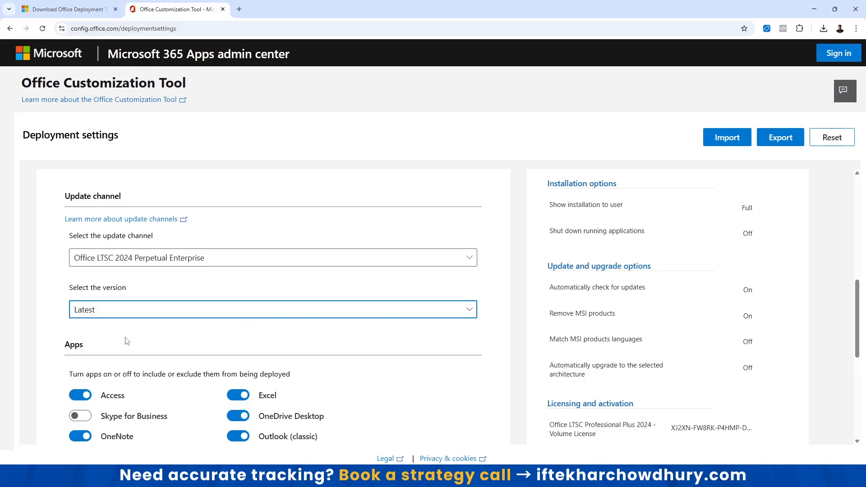
Keep the default selection of apps to deploy, with Skype for Business excluded, and proceed to the language settings.
scroll(127, 341, down, 3)
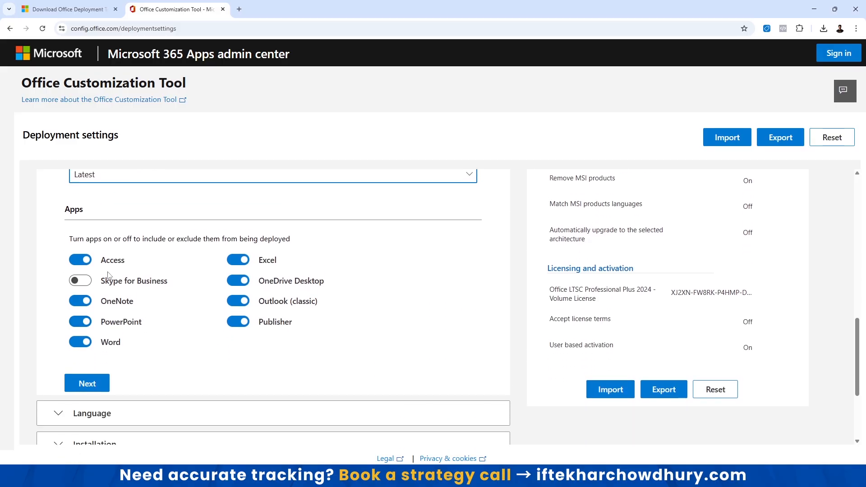
scroll(94, 272, up, 1)
scroll(100, 317, down, 1)
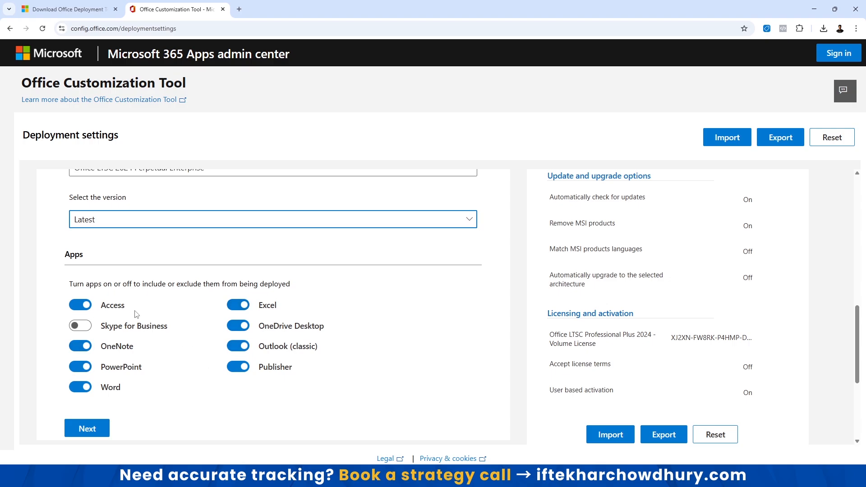
scroll(134, 371, down, 2)
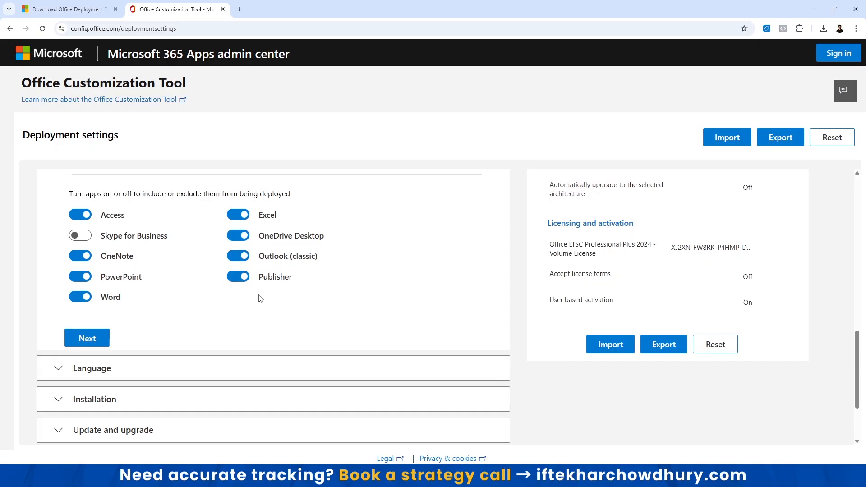
click(87, 337)
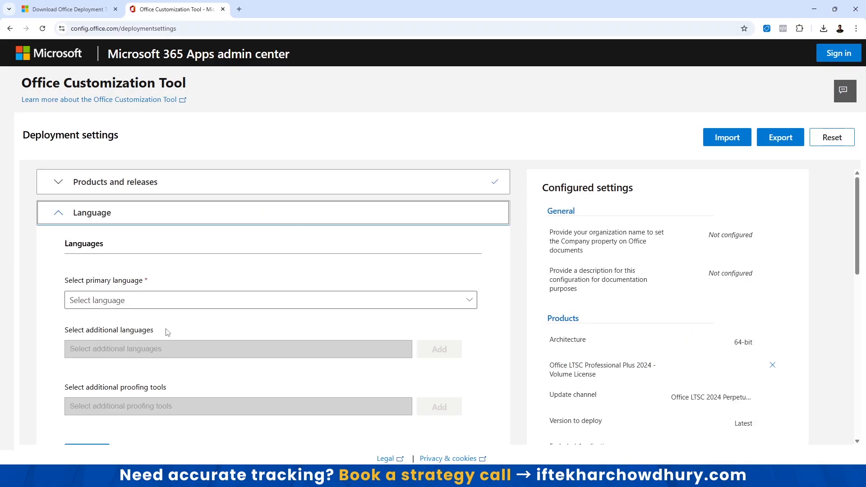
Set the primary language to English (United States).
scroll(165, 329, up, 2)
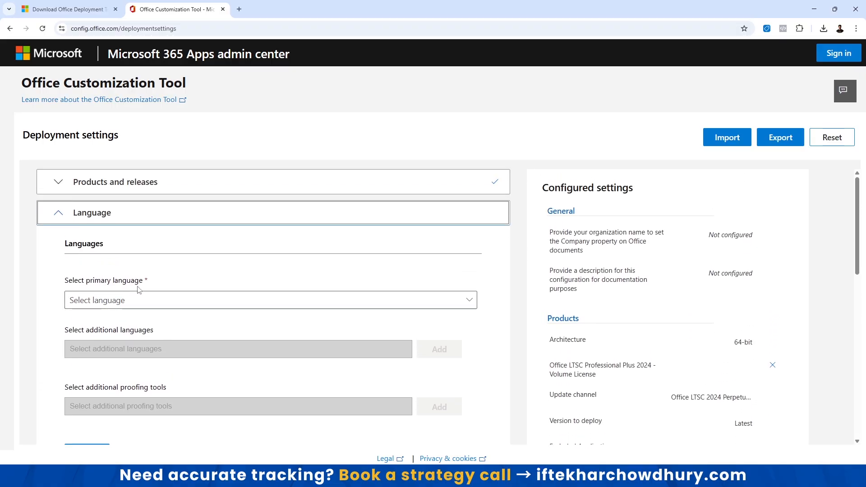
click(333, 308)
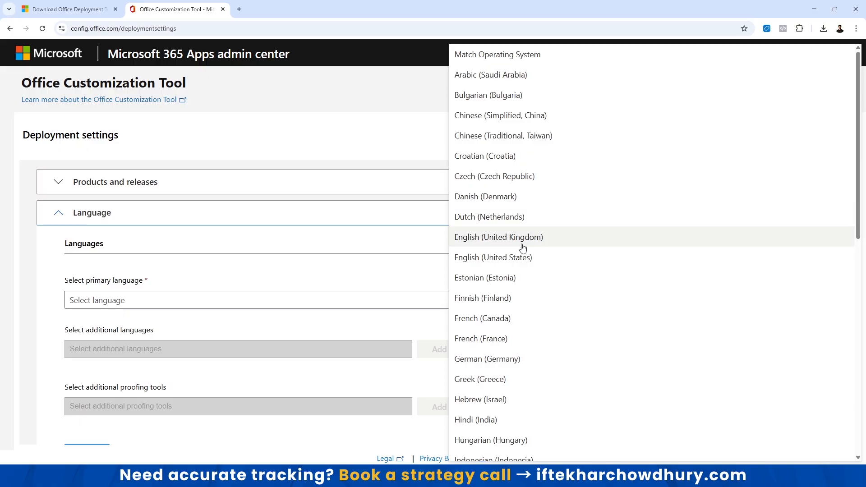
click(511, 262)
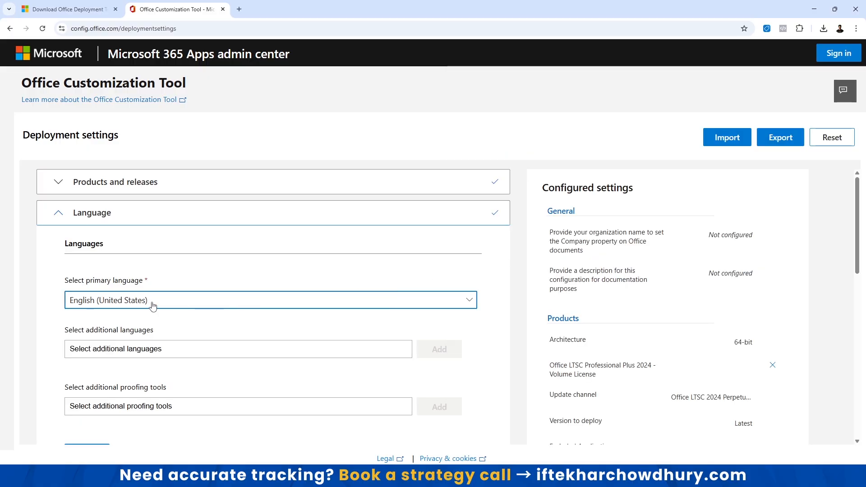
scroll(175, 315, down, 3)
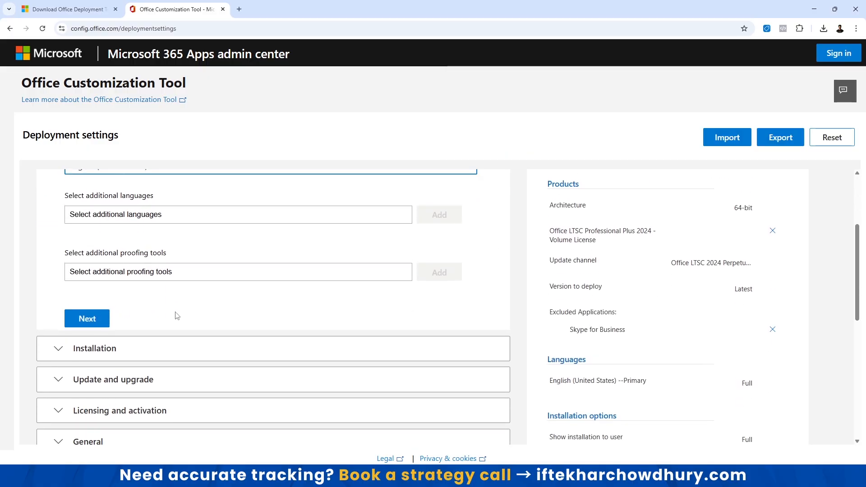
scroll(176, 315, up, 2)
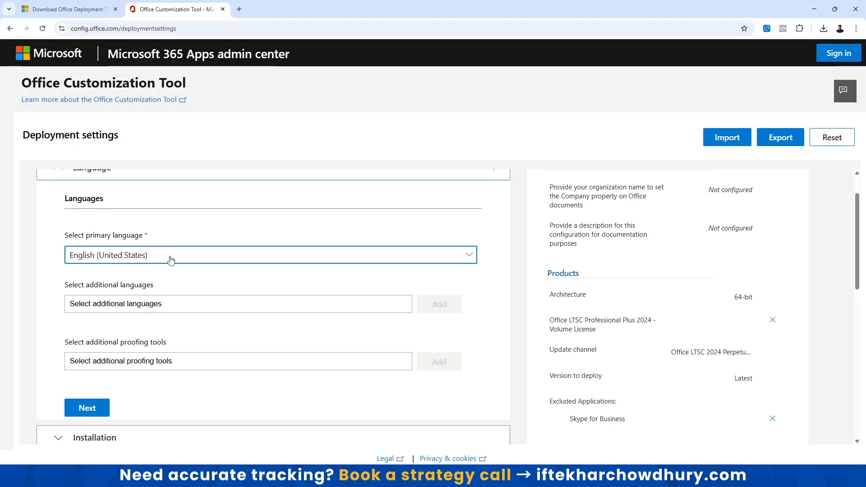
click(120, 308)
scroll(160, 311, down, 1)
scroll(117, 384, down, 3)
scroll(108, 393, up, 2)
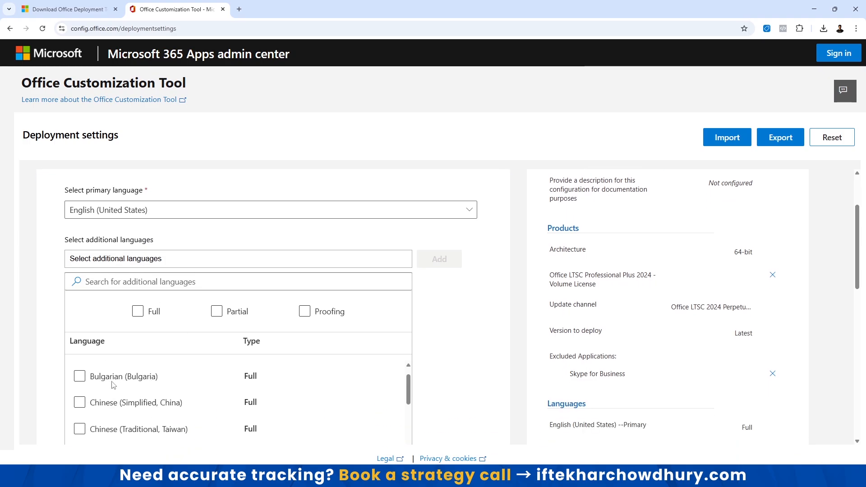
scroll(144, 396, up, 1)
click(104, 406)
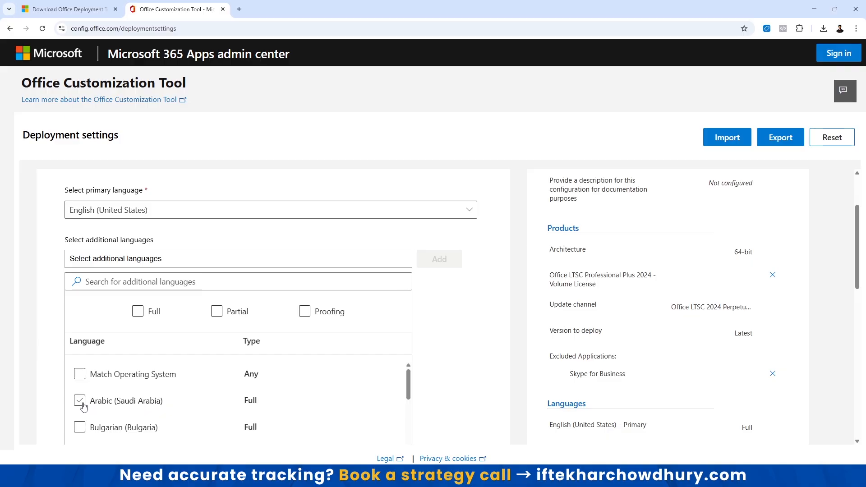
click(87, 405)
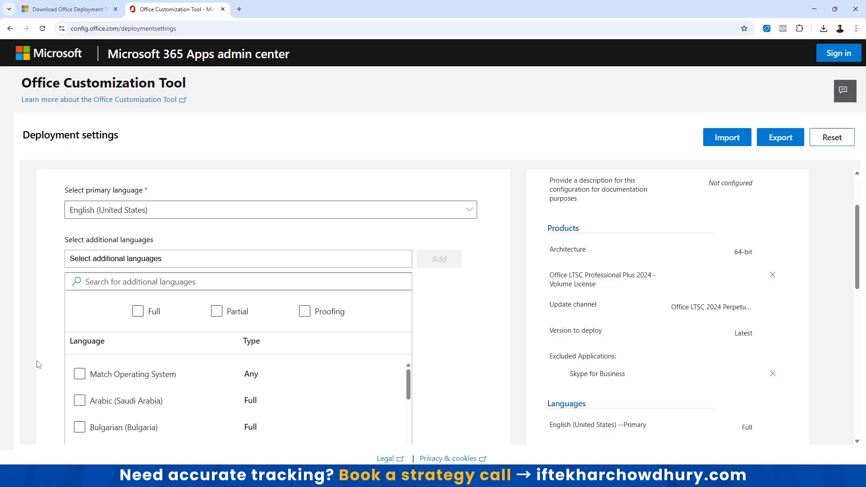
scroll(461, 330, down, 3)
scroll(461, 330, down, 4)
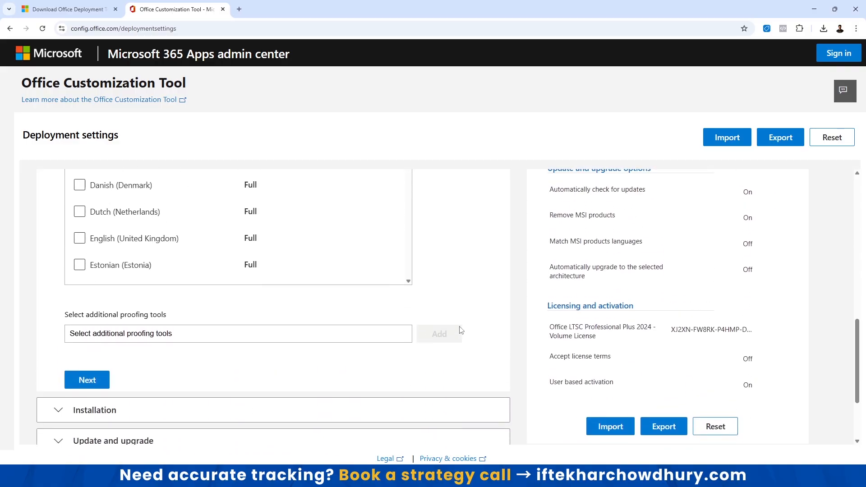
scroll(451, 329, up, 7)
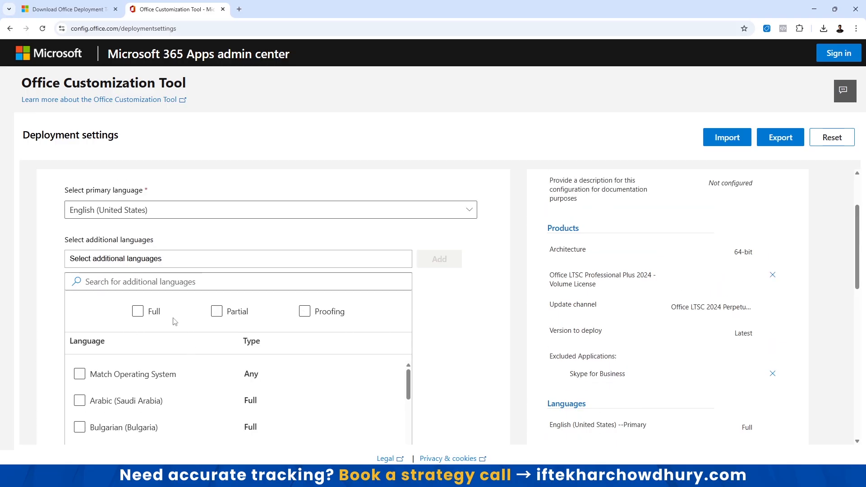
click(170, 282)
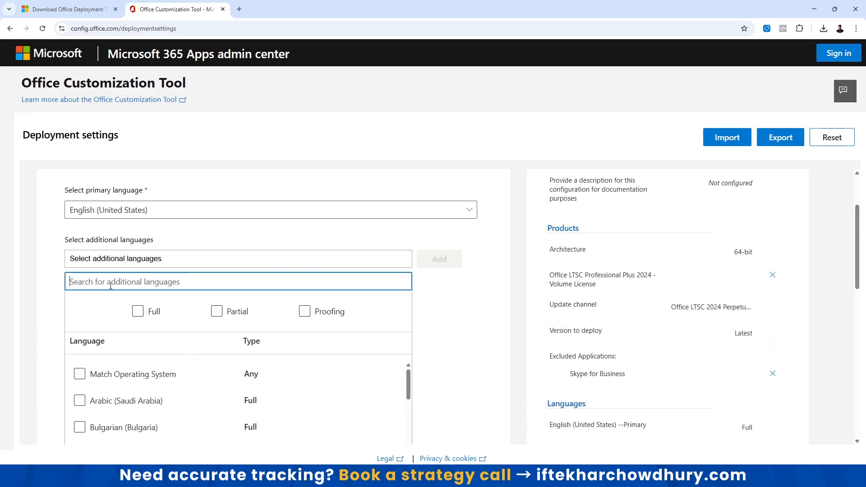
click(192, 256)
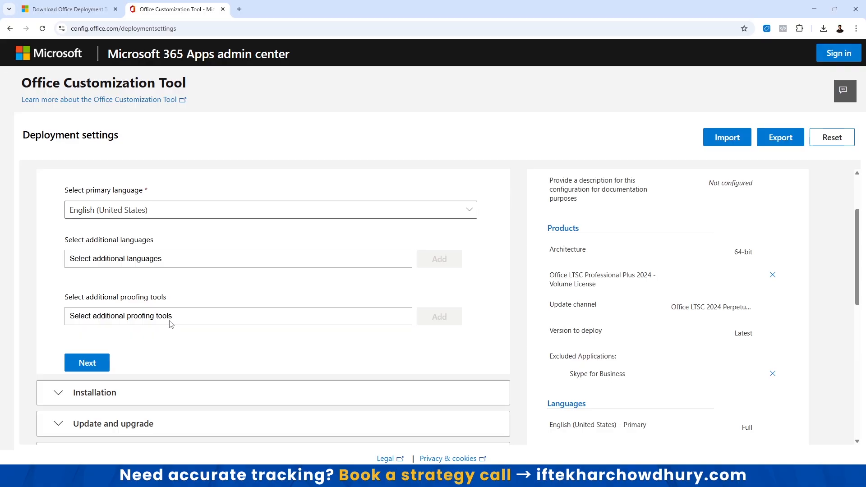
Proceed to the installation options, keep Office Content Delivery Network (CDN) as the deployment source, and continue to the update settings.
click(81, 365)
scroll(197, 316, down, 2)
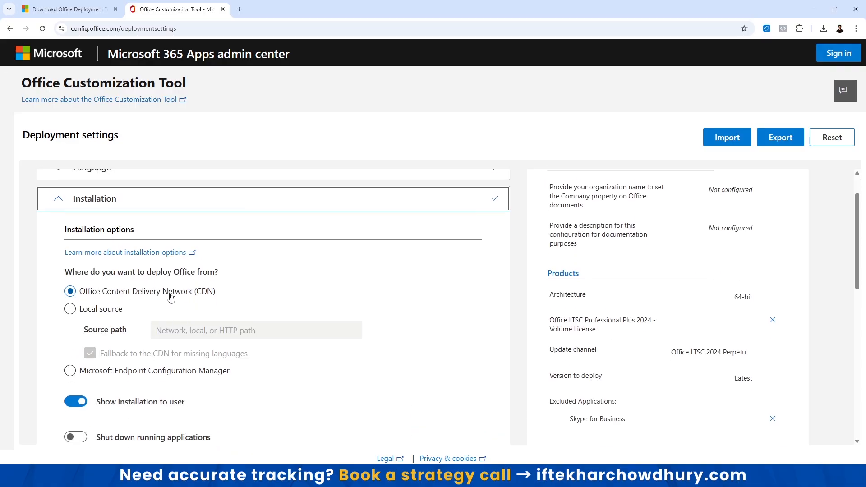
scroll(158, 333, down, 1)
scroll(168, 298, up, 1)
scroll(164, 304, down, 2)
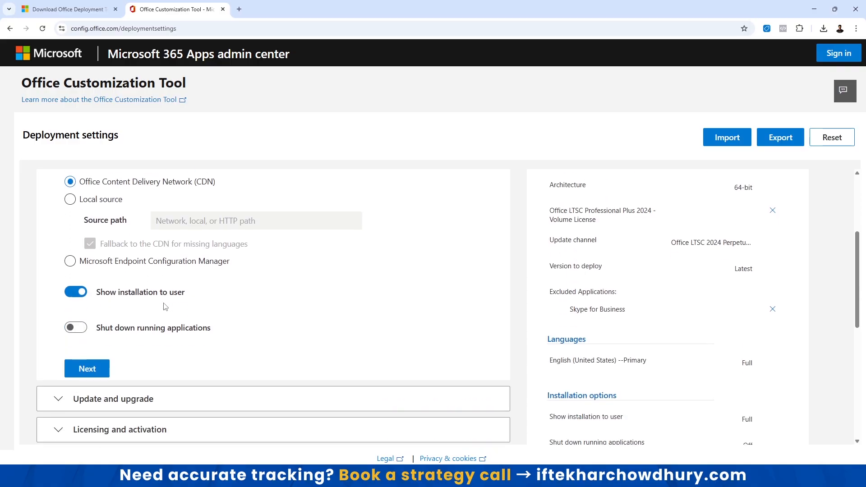
scroll(224, 300, down, 1)
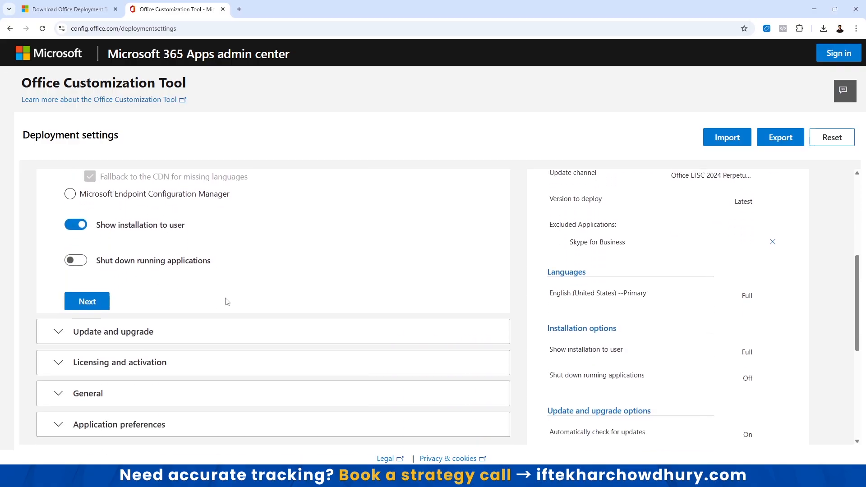
click(89, 298)
Keep the default update and upgrade options, with updates from the Office CDN, and continue to licensing and activation.
scroll(158, 309, down, 3)
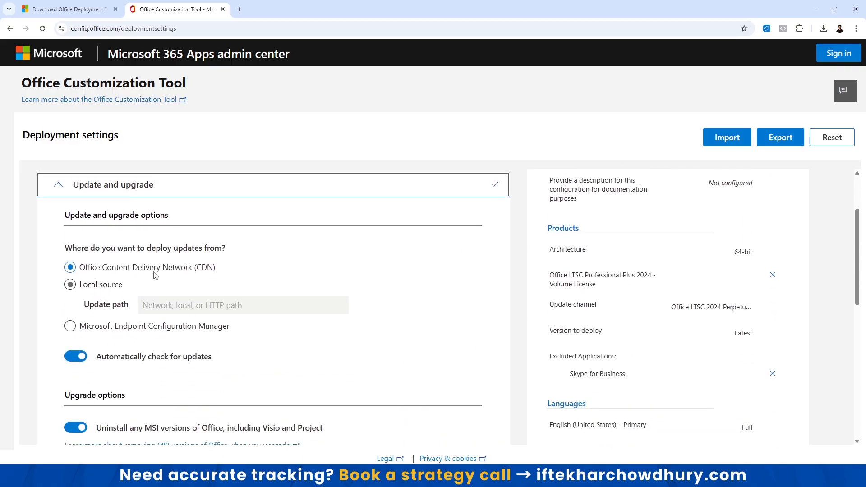
scroll(169, 311, down, 6)
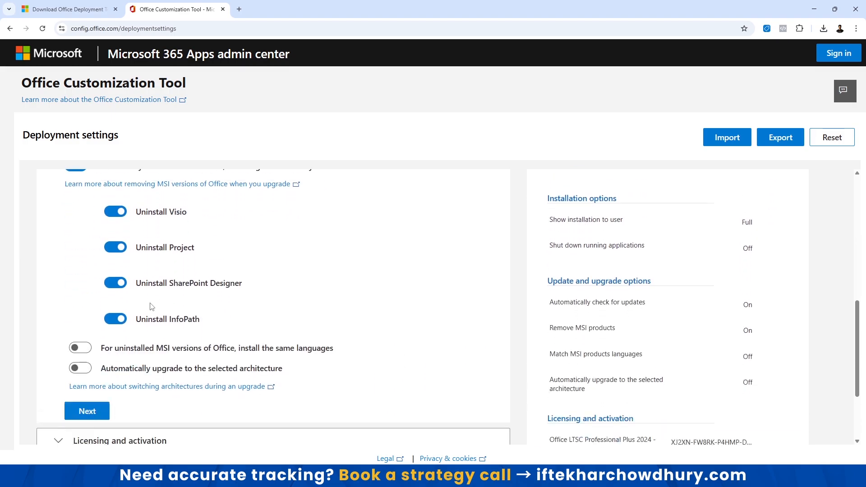
click(96, 359)
Keep the KMS product key option and user based activation, and continue to the general settings.
scroll(216, 346, down, 4)
scroll(216, 347, up, 1)
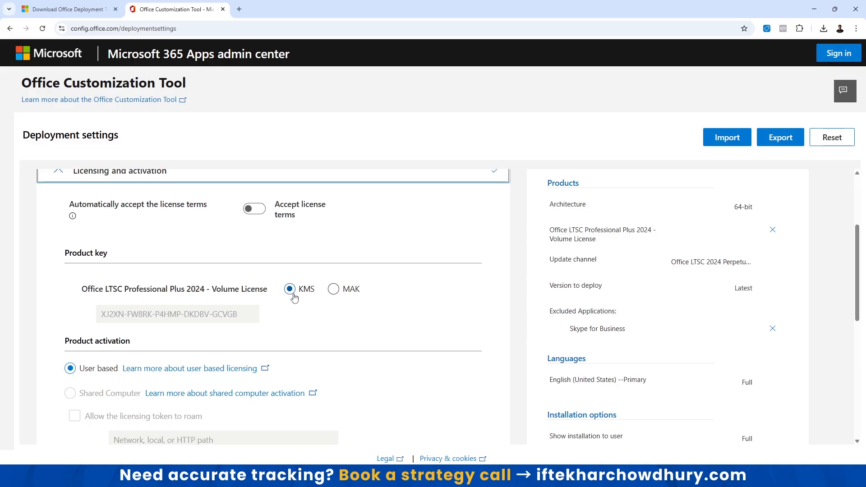
scroll(219, 309, down, 4)
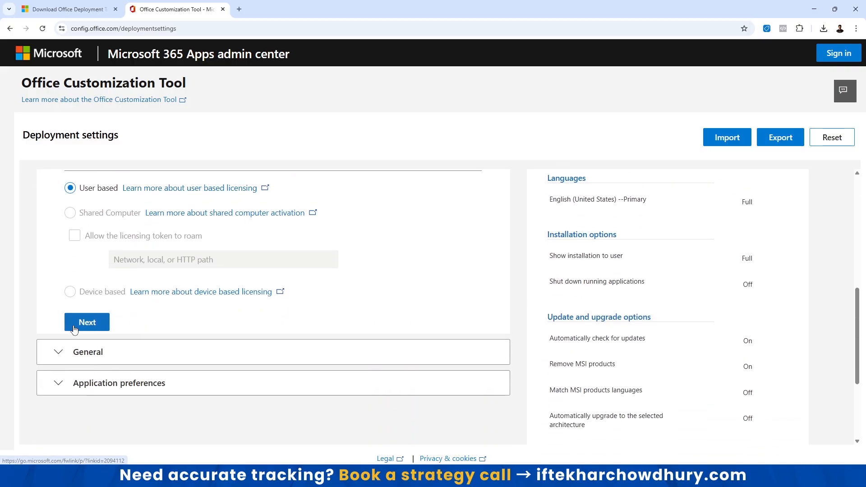
click(75, 330)
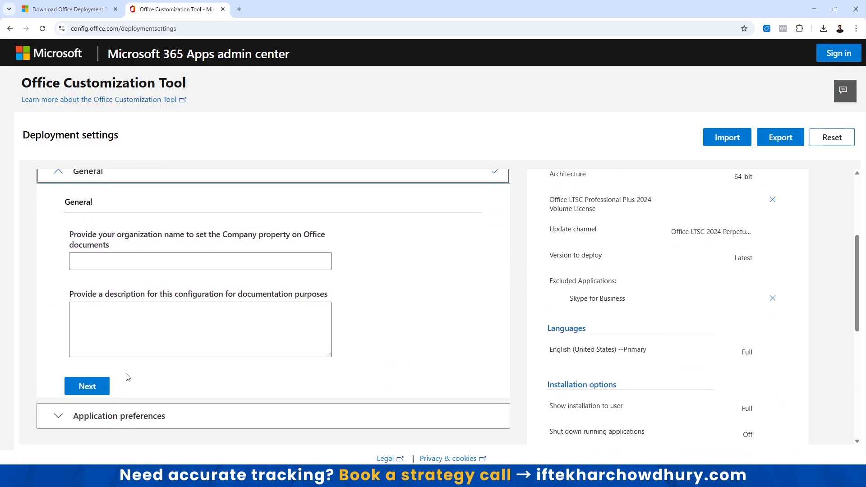
Leave the organization name and description blank, continue to the application preferences, and finish the configuration with those preferences unchanged.
click(102, 386)
scroll(180, 322, down, 3)
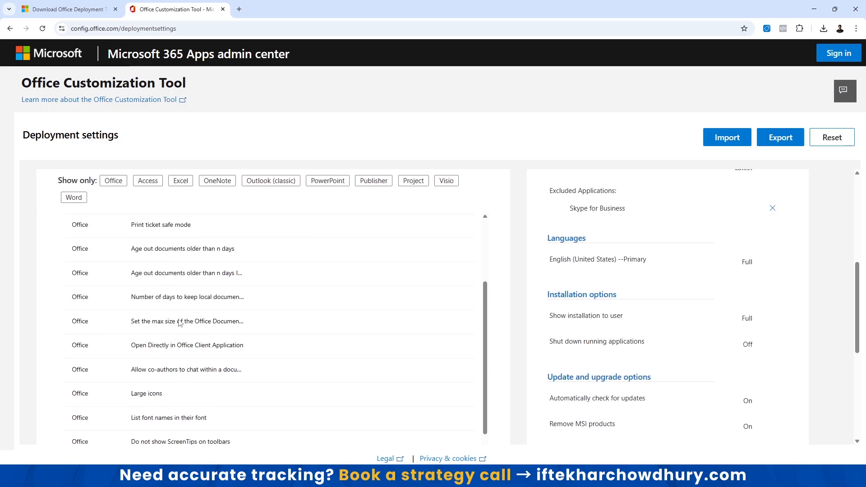
scroll(498, 290, down, 5)
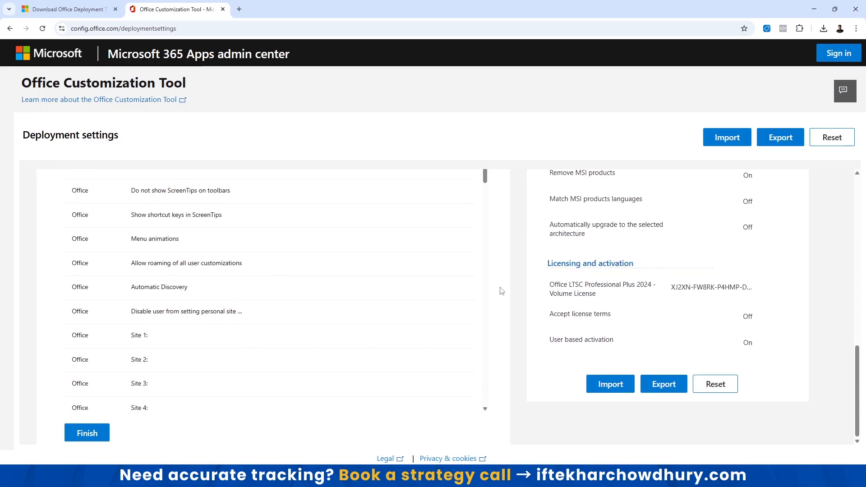
click(81, 433)
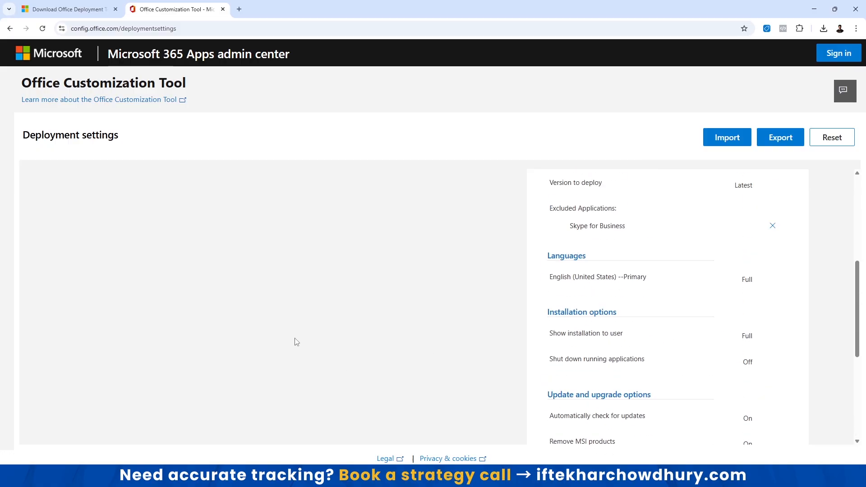
Start exporting the deployment configuration and set the default file format to Office Open XML formats.
scroll(569, 336, down, 1)
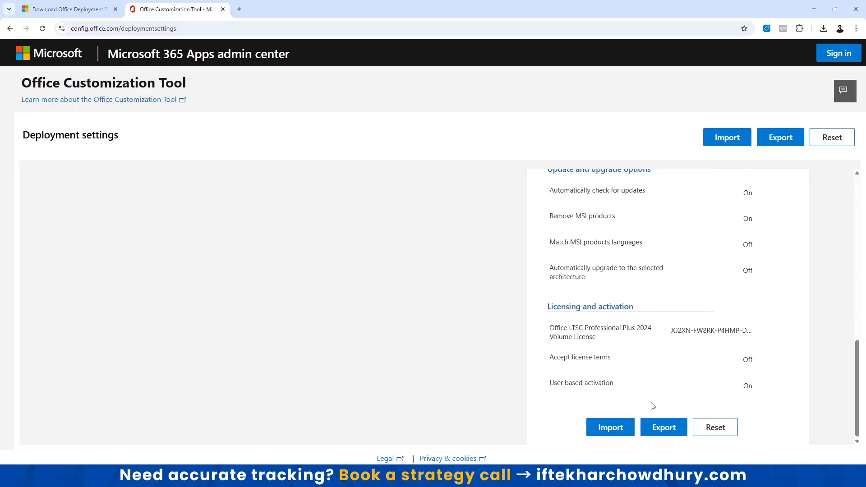
click(661, 430)
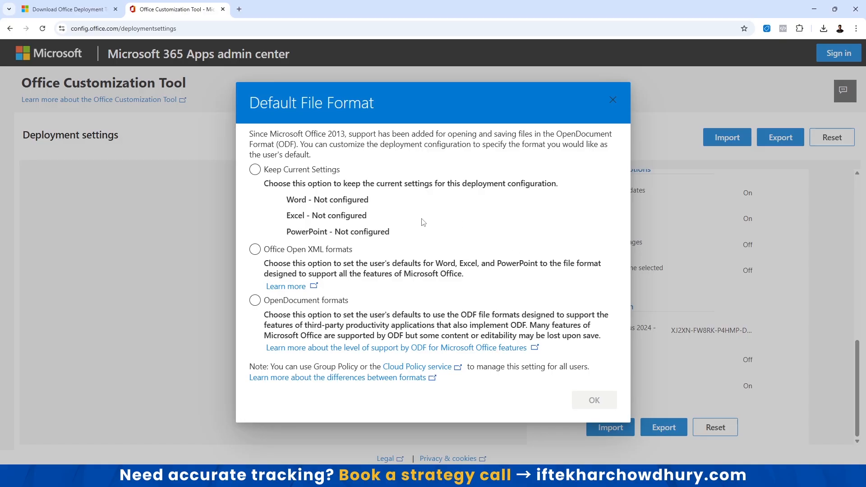
click(283, 251)
click(256, 251)
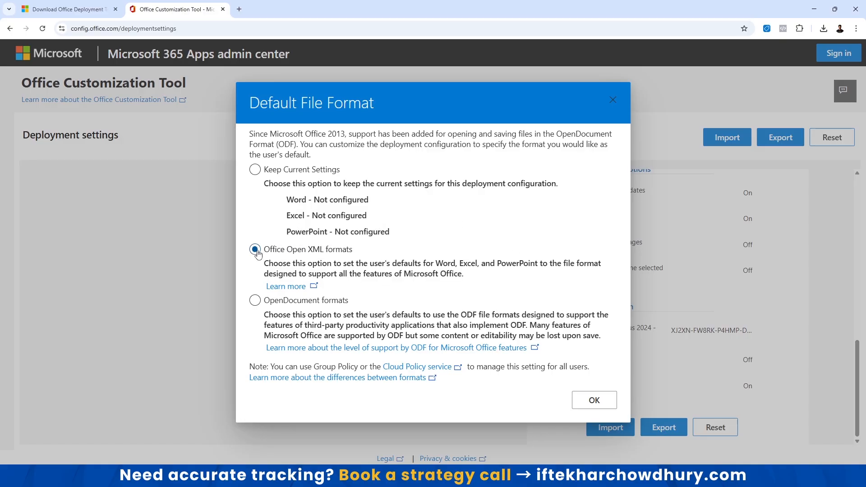
click(579, 401)
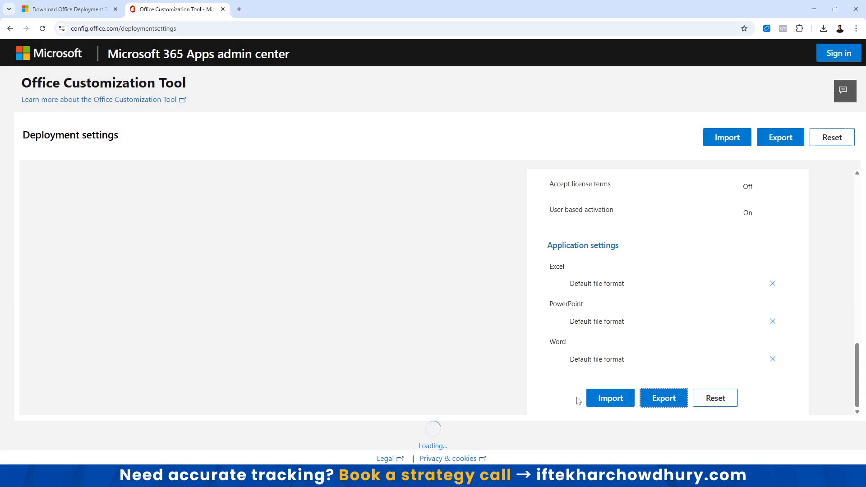
Accept the license agreement terms and export the configuration to XML under the file name Configuration.
key(Return)
click(456, 297)
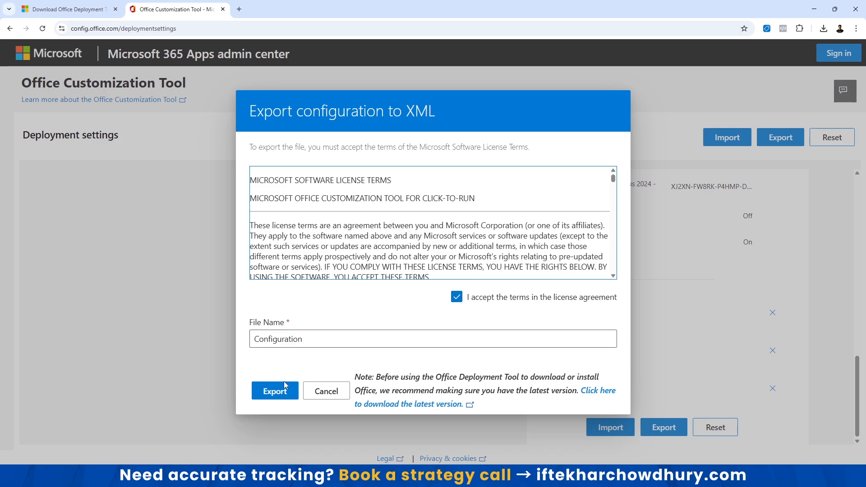
click(273, 393)
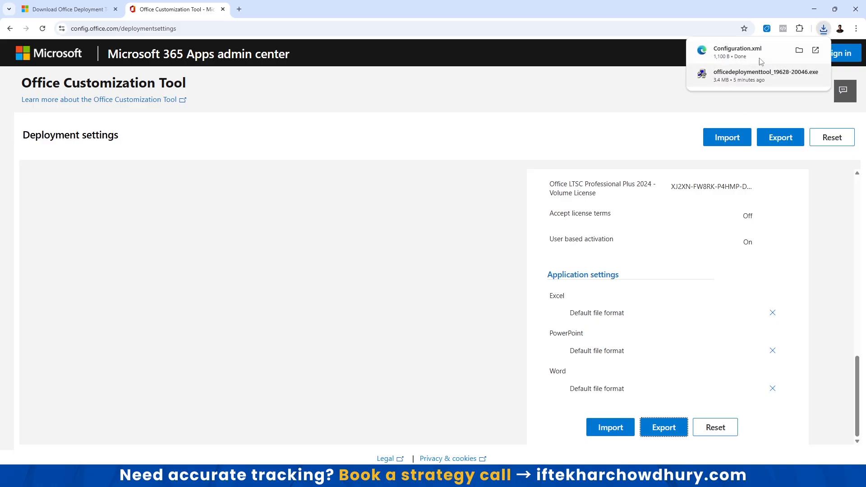
Copy the downloaded Configuration.xml from the Downloads folder into the Office 2024 folder on drive C.
click(798, 52)
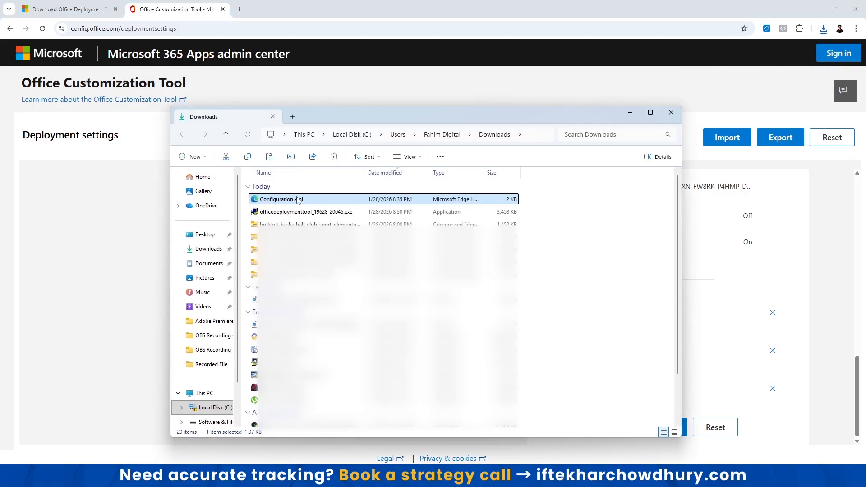
mouse_move(436, 426)
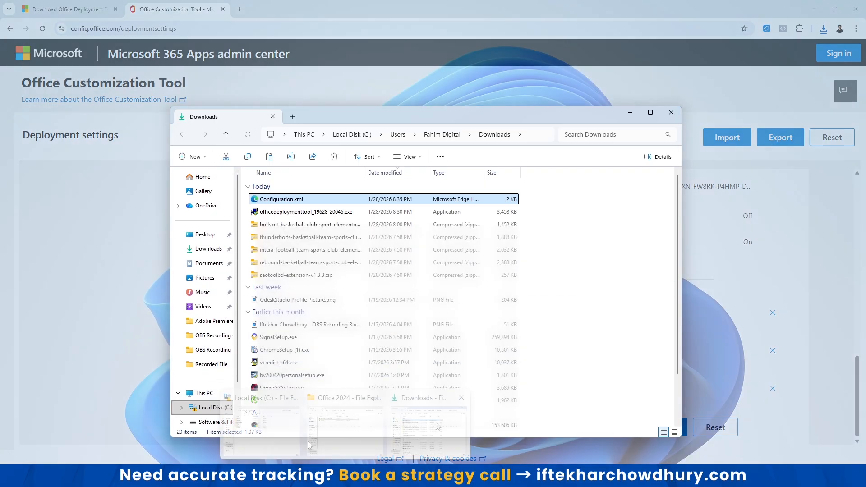
click(345, 426)
click(365, 186)
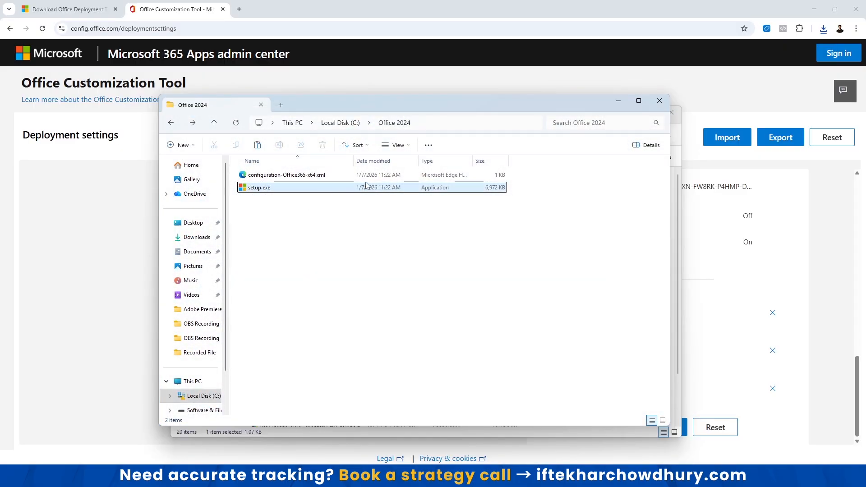
key(ctrl+v)
click(281, 239)
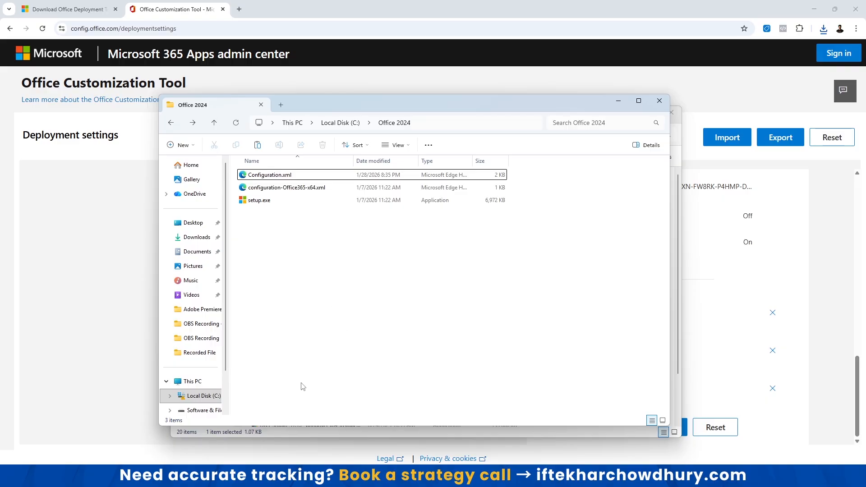
Search Windows for cmd, run Command Prompt as administrator, and reposition its window over the Office 2024 folder.
key(super+s)
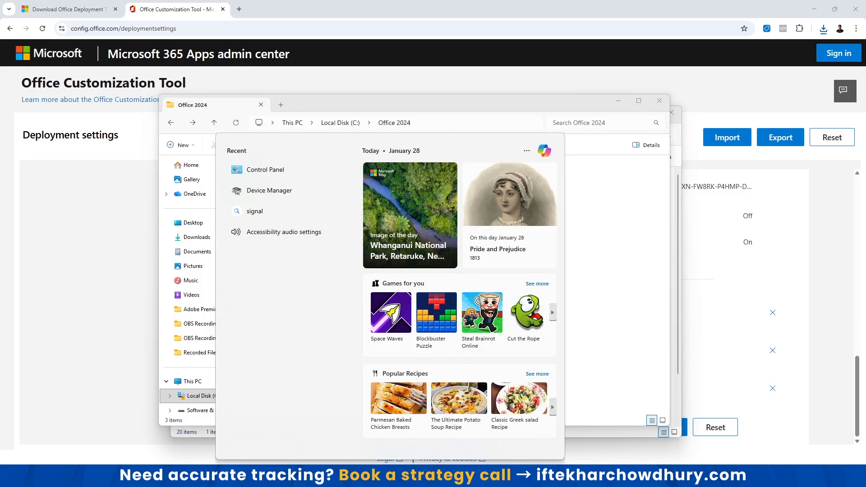
text(cmd)
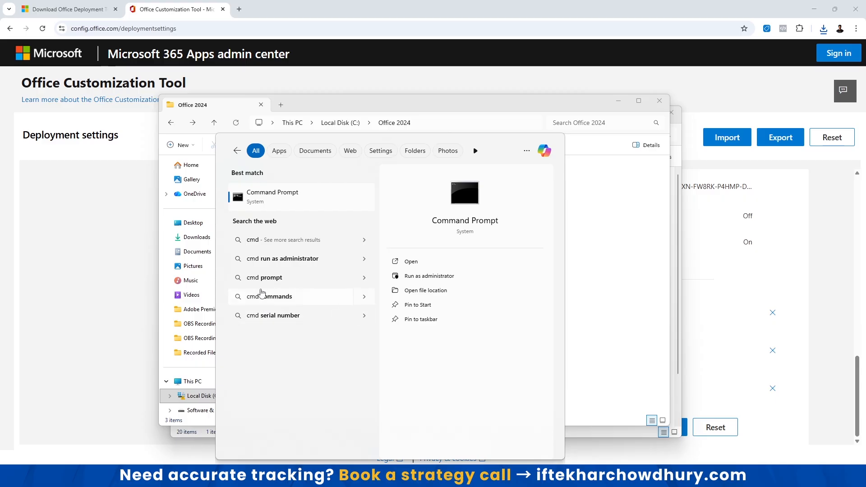
right_click(277, 199)
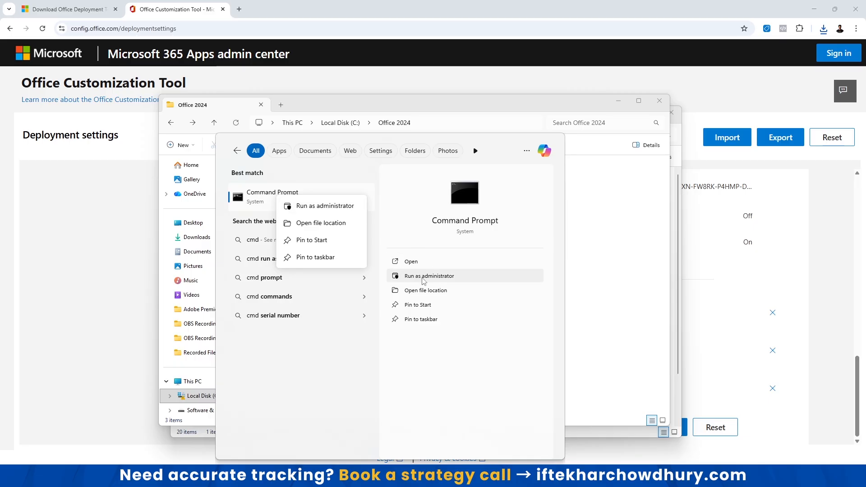
click(314, 207)
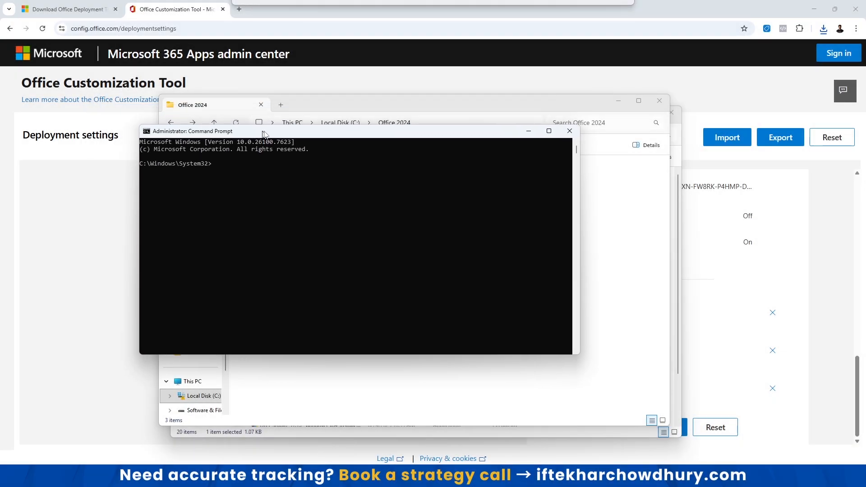
mouse_move(263, 134)
mouse_down()
mouse_move(355, 191)
mouse_move(347, 166)
mouse_up()
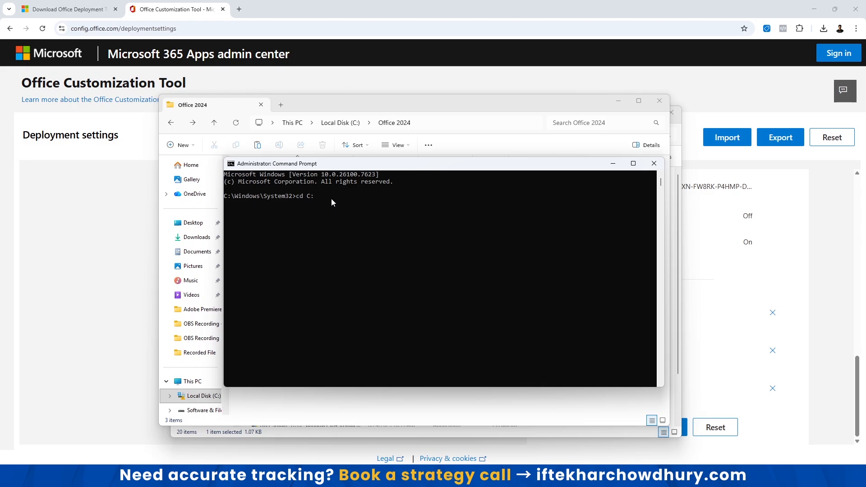
Change the directory to C:\Office 2024 and install Office by running setup /configure configuration.xml.
text(C:\Office 2024)
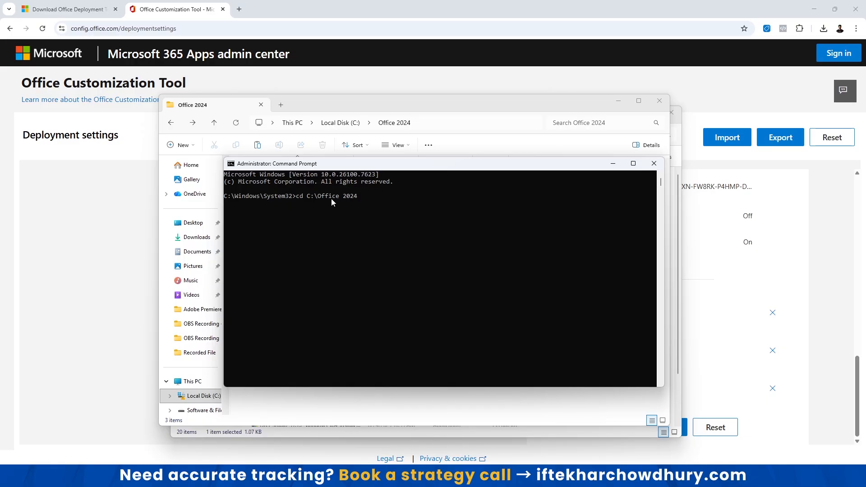
key(Return)
text(/)
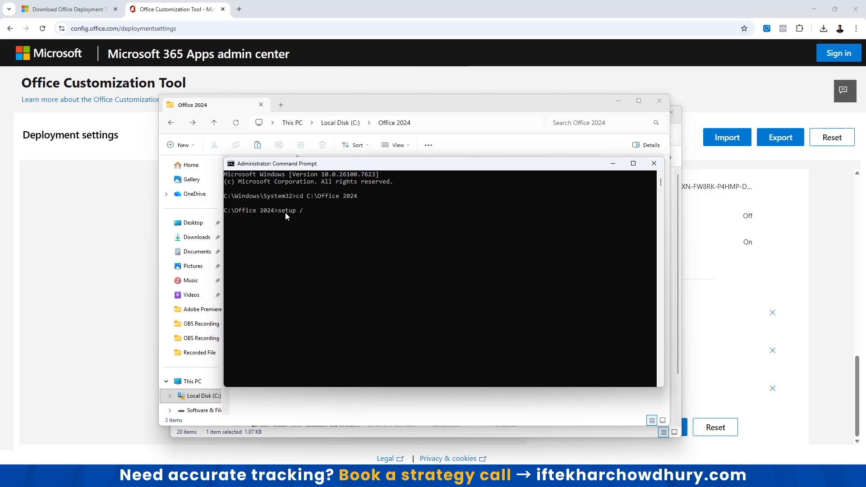
text(confi)
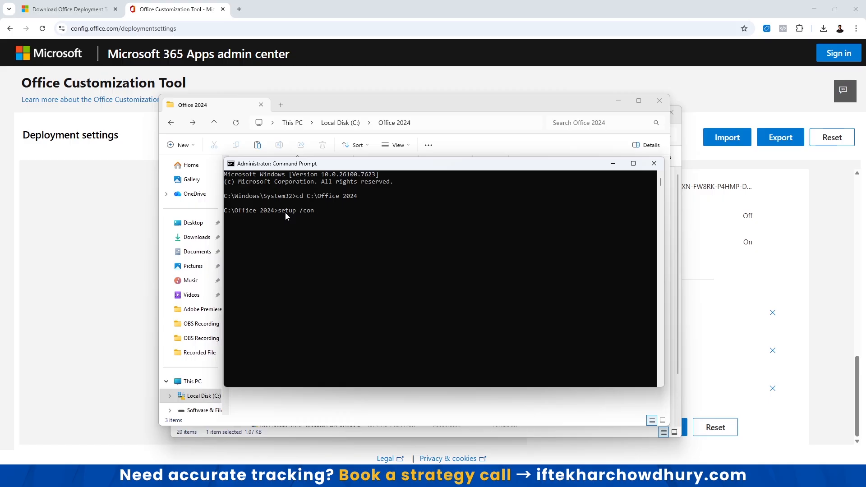
text(gure configuration.xml)
key(Return)
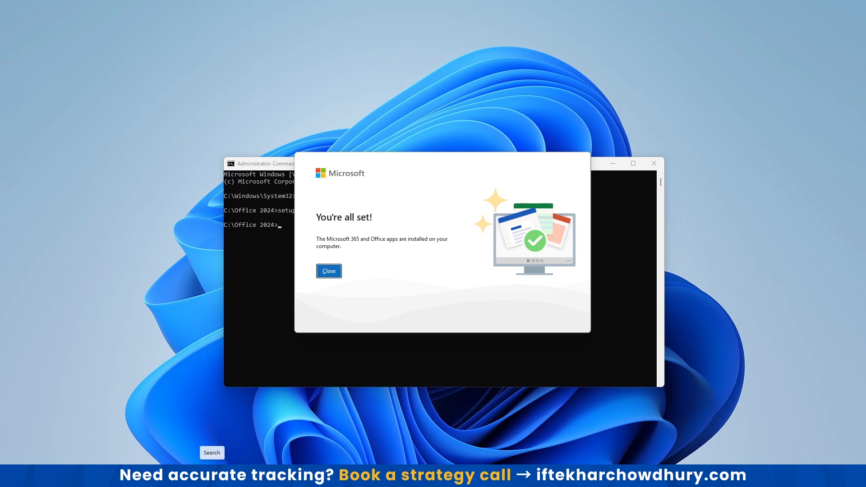
Search Windows for Word, launch it, and create a blank document.
click(212, 476)
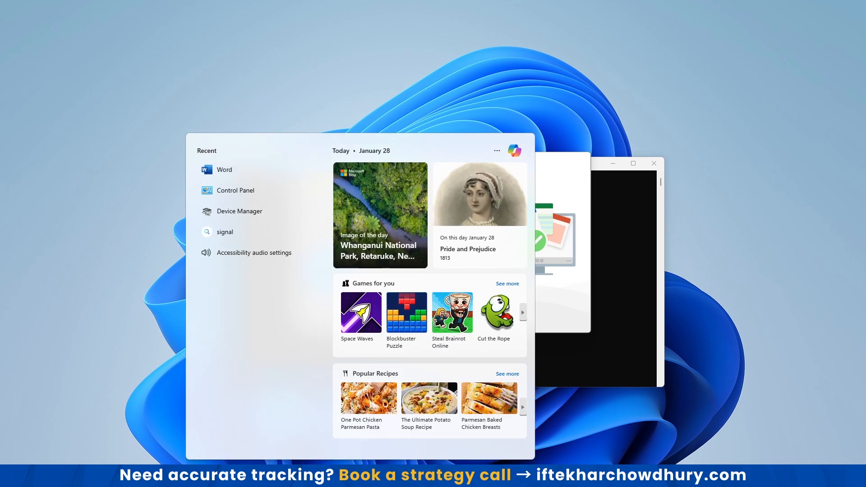
text(word)
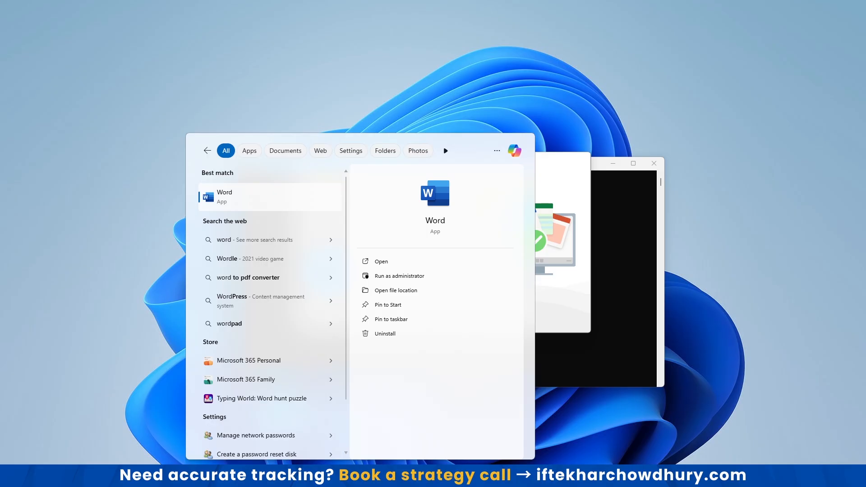
click(255, 197)
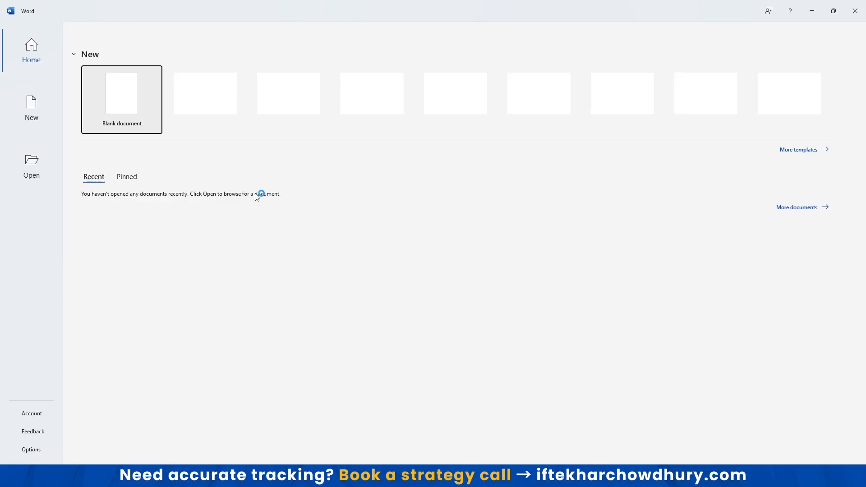
key(Return)
Test typing in the blank Word document with the text "M,fnmfn" and delete that text again.
text(M,fnmfn)
key(ctrl+a)
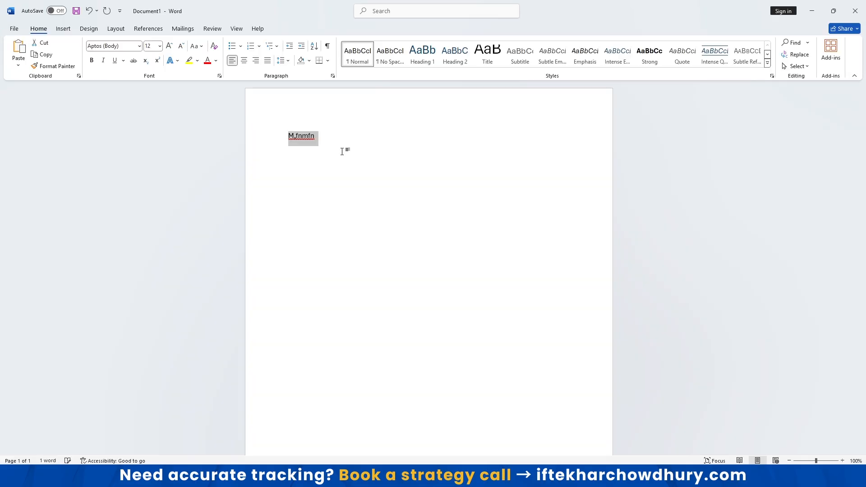
key(BackSpace)
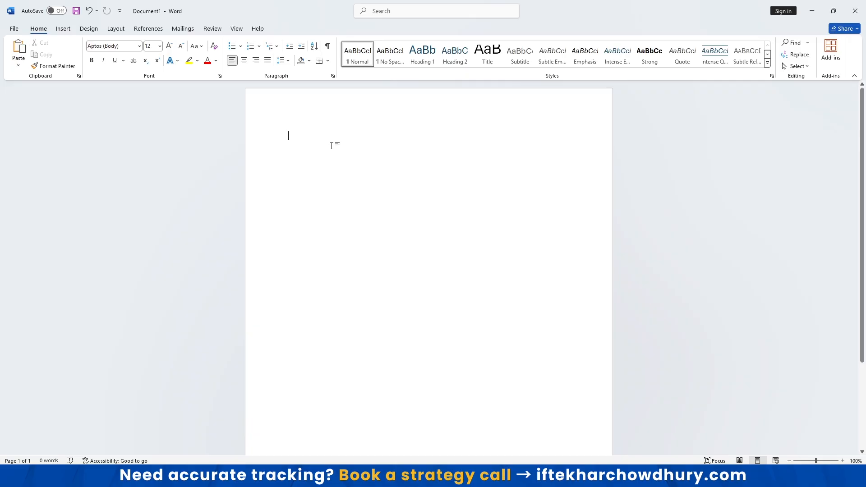
scroll(429, 277, down, 3)
scroll(580, 211, up, 3)
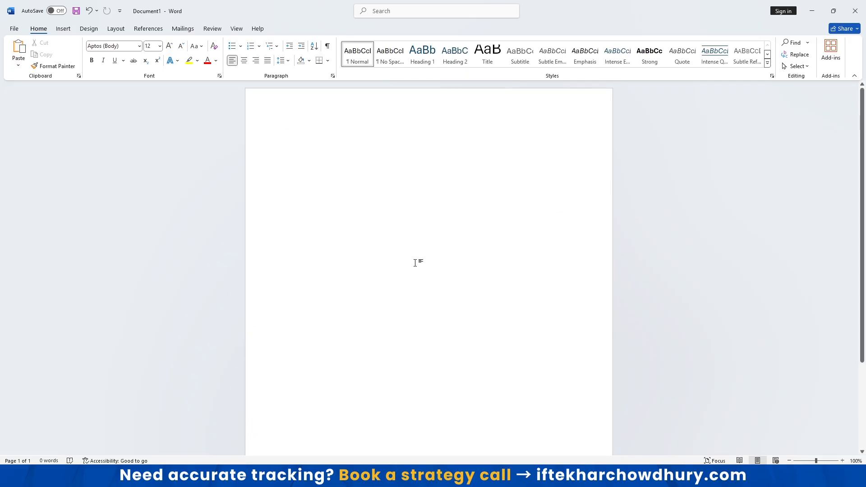